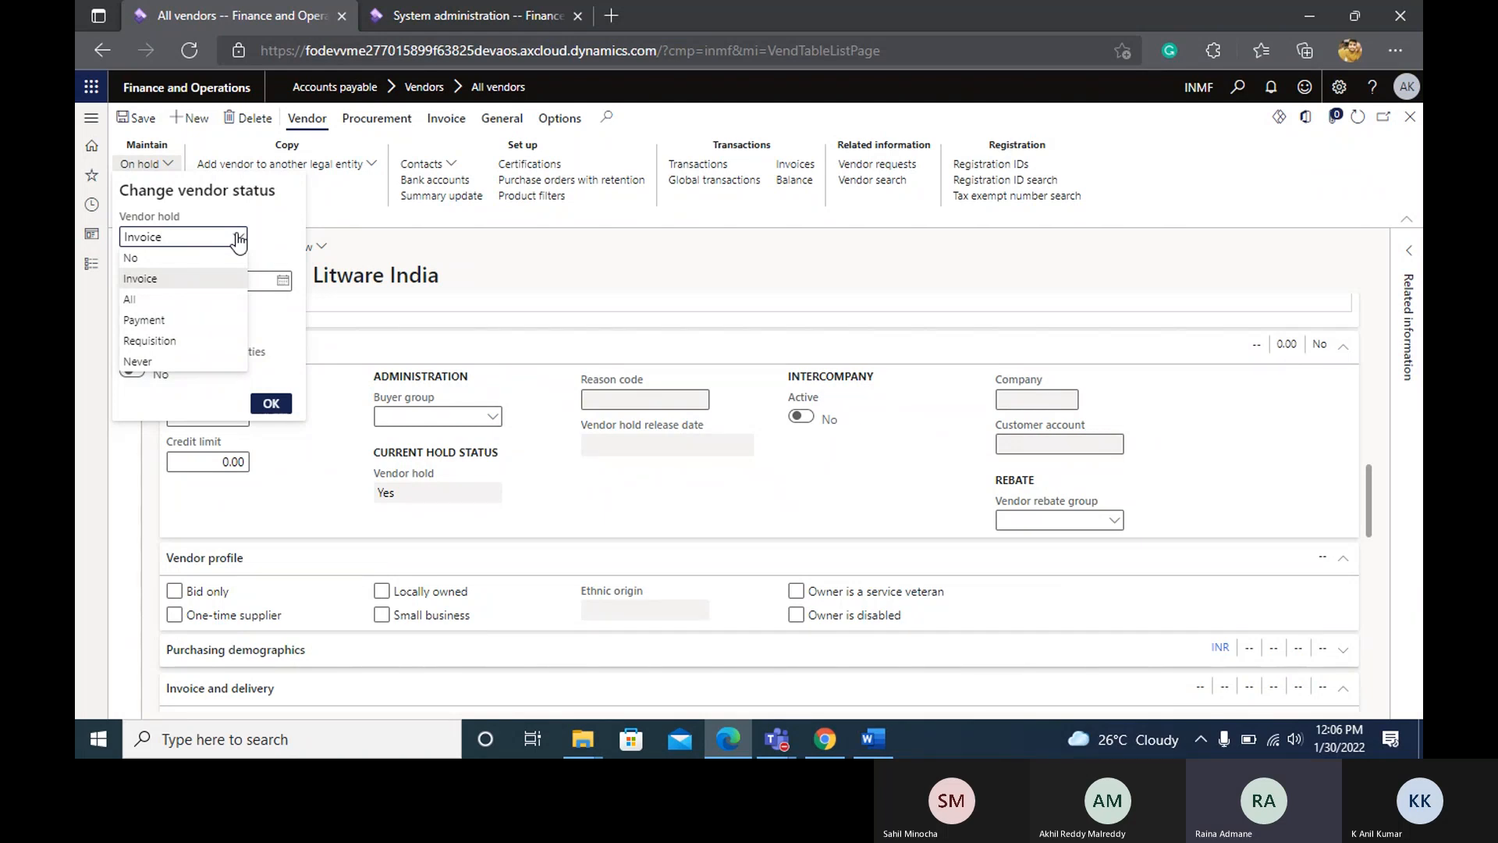
# Reopen the on-hold settings for vendor Litware India and set the vendor hold to Payment.
pyautogui.click(548, 252)
pyautogui.click(415, 270)
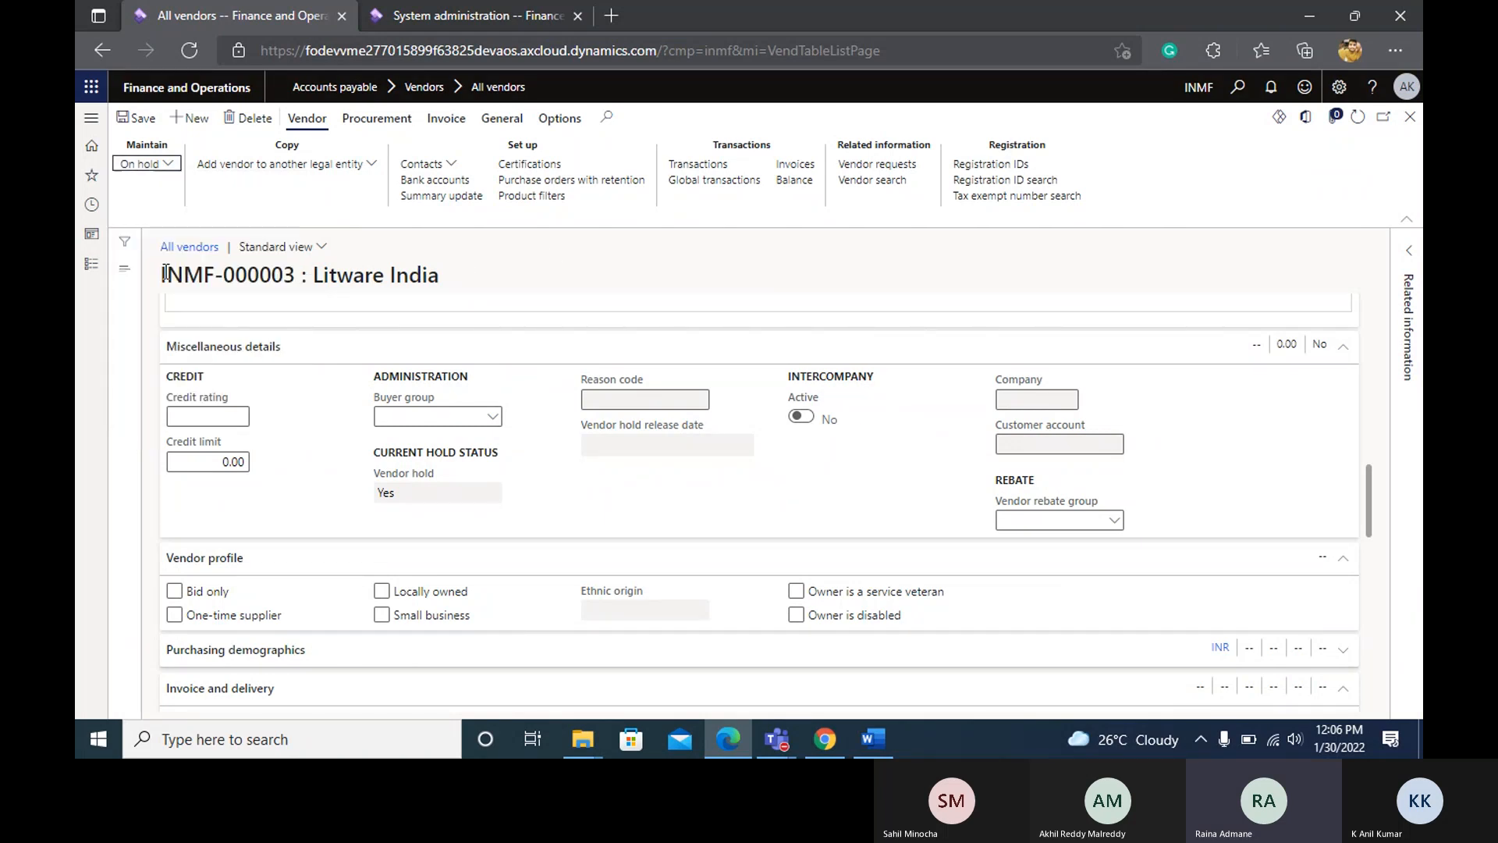
pyautogui.click(165, 165)
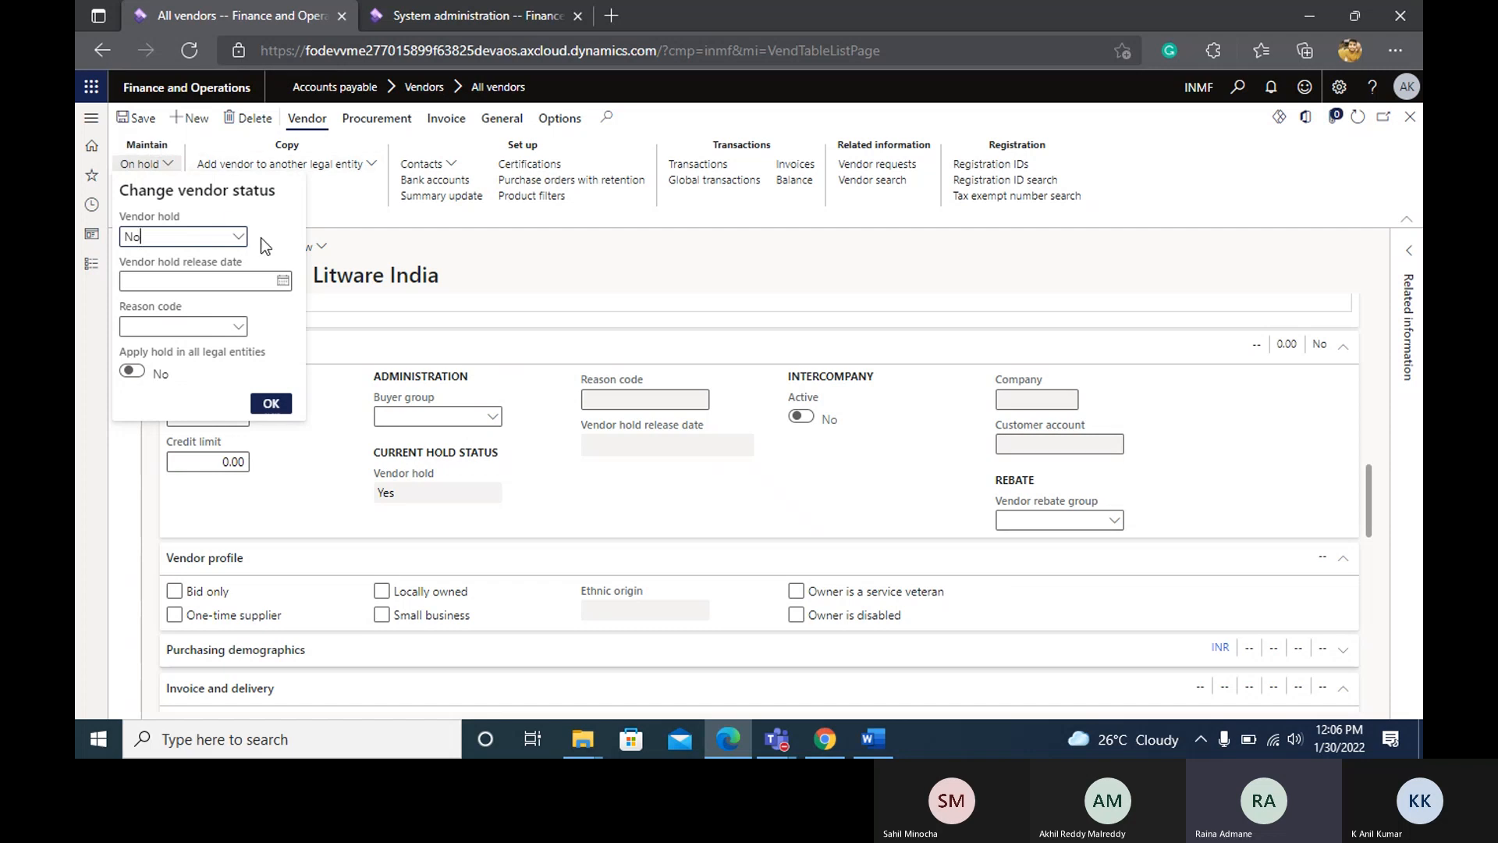
pyautogui.click(238, 238)
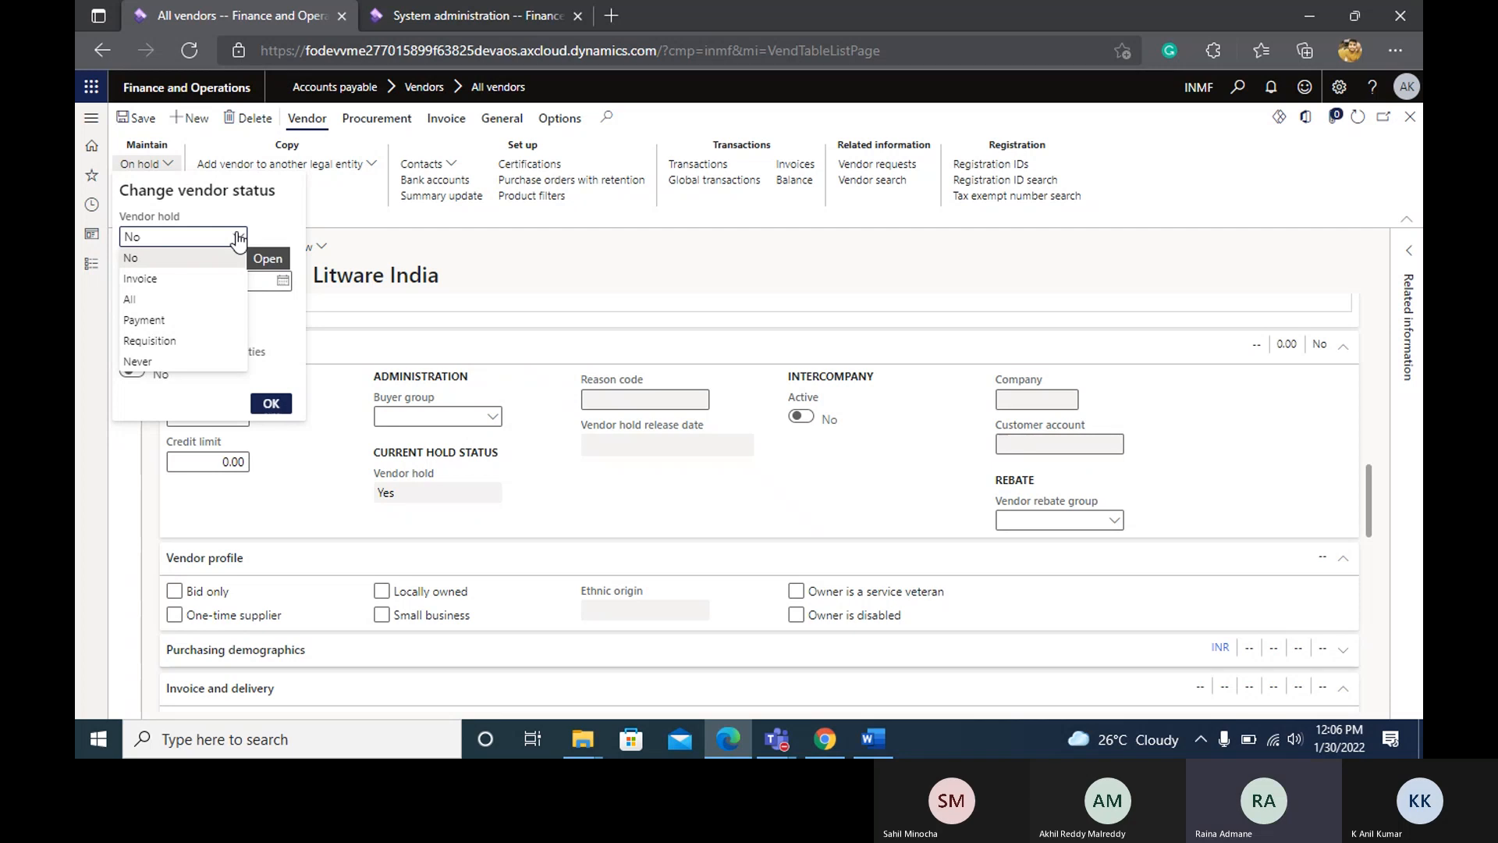
pyautogui.click(173, 279)
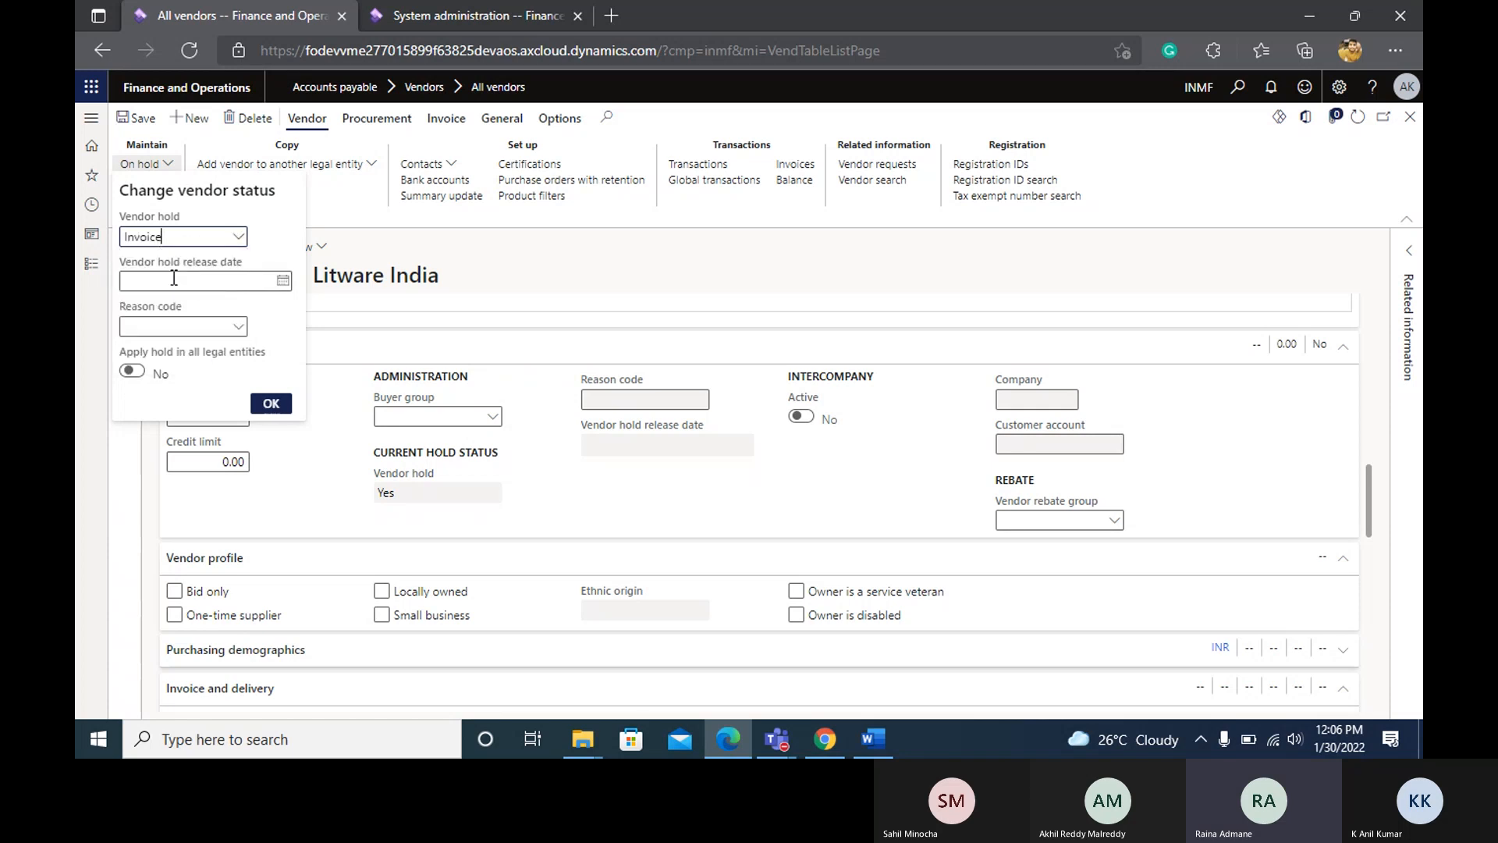
pyautogui.click(238, 238)
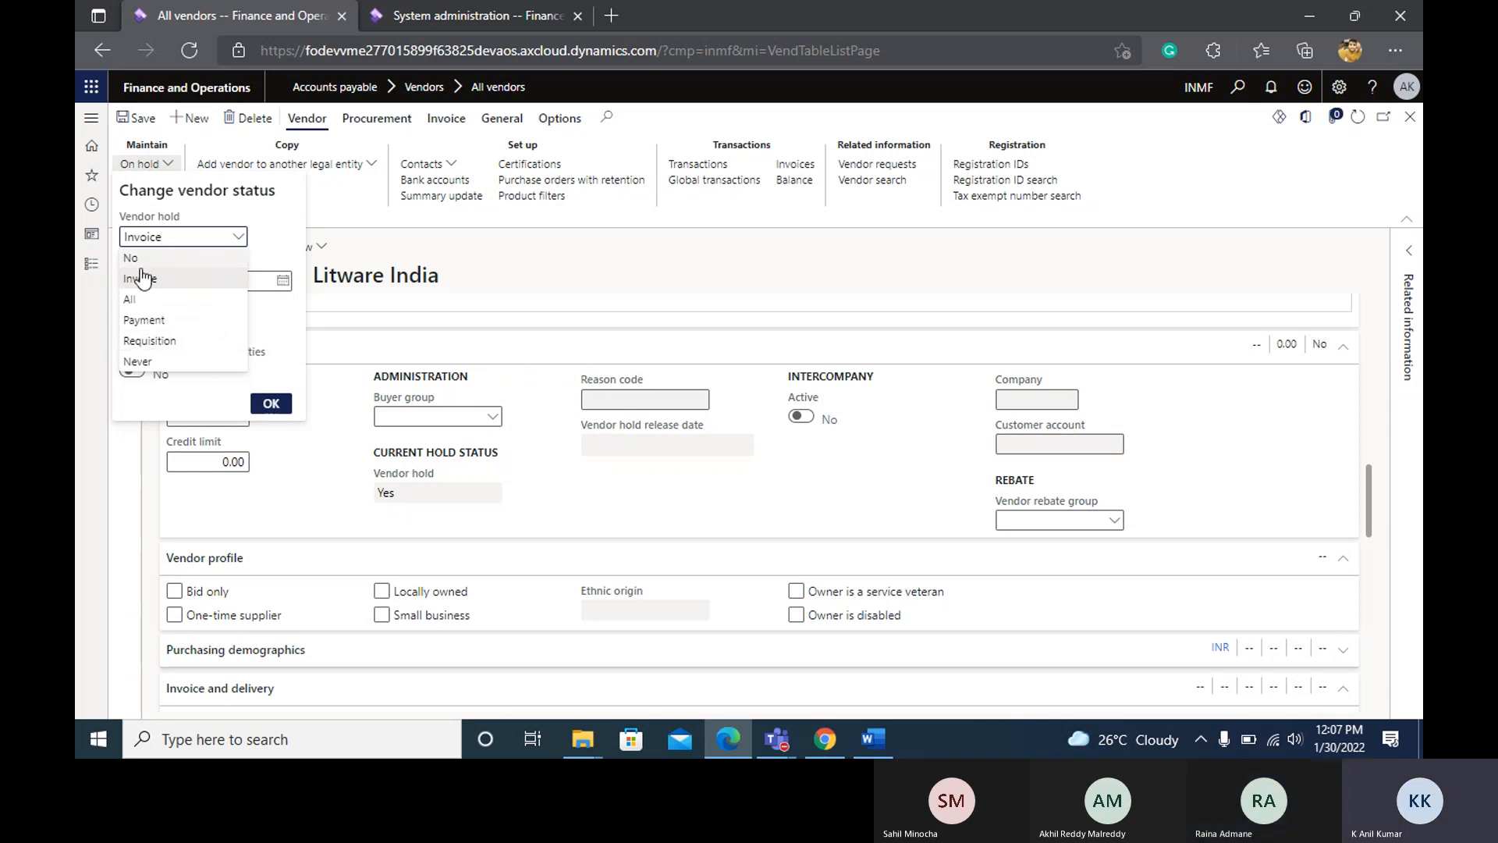
pyautogui.click(149, 321)
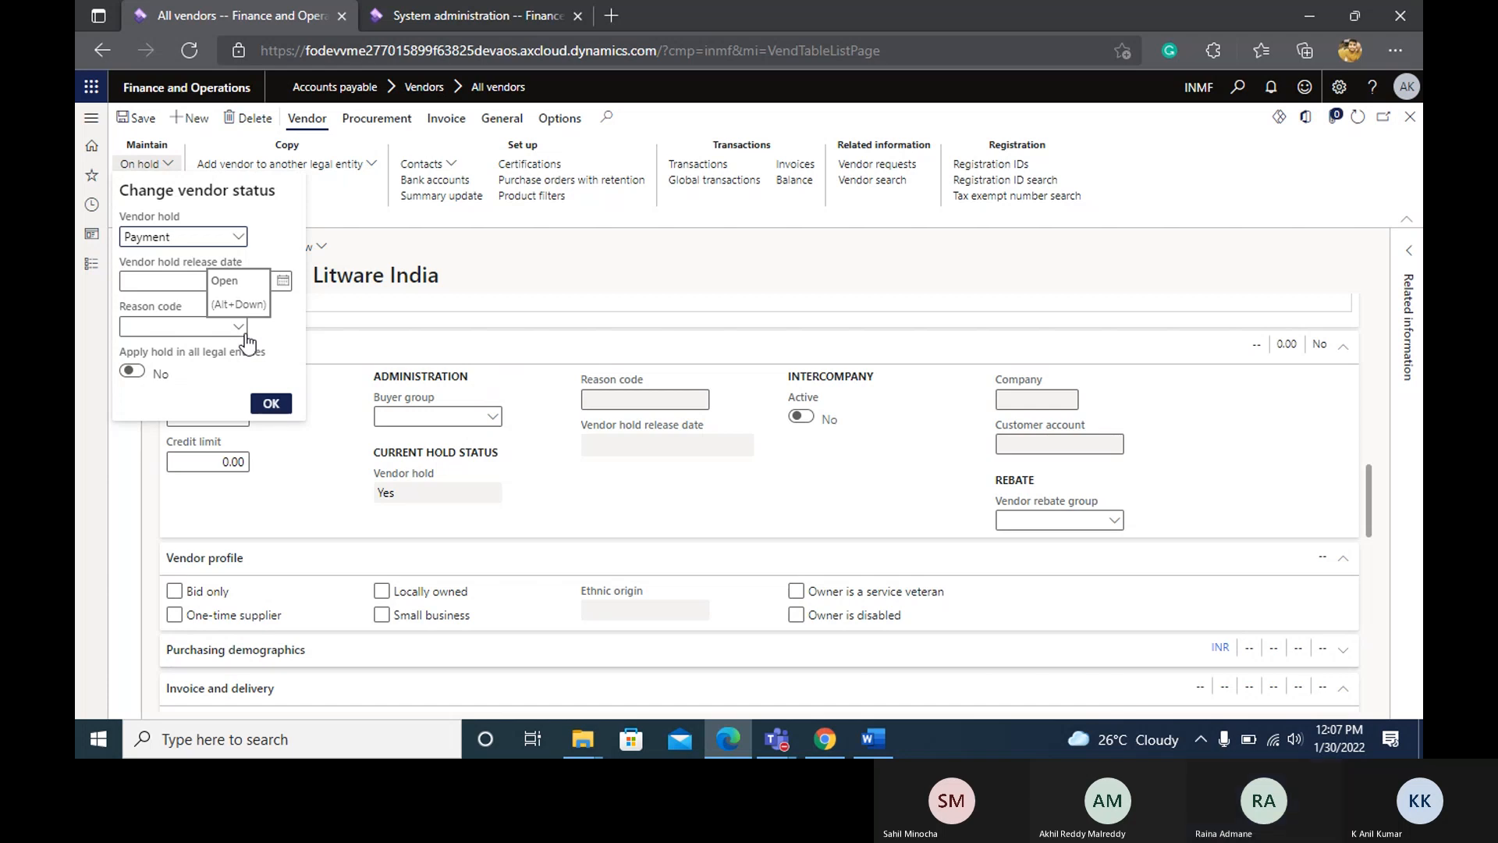
# Set the vendor hold release date to 28-02-2022.
pyautogui.click(283, 282)
pyautogui.click(282, 283)
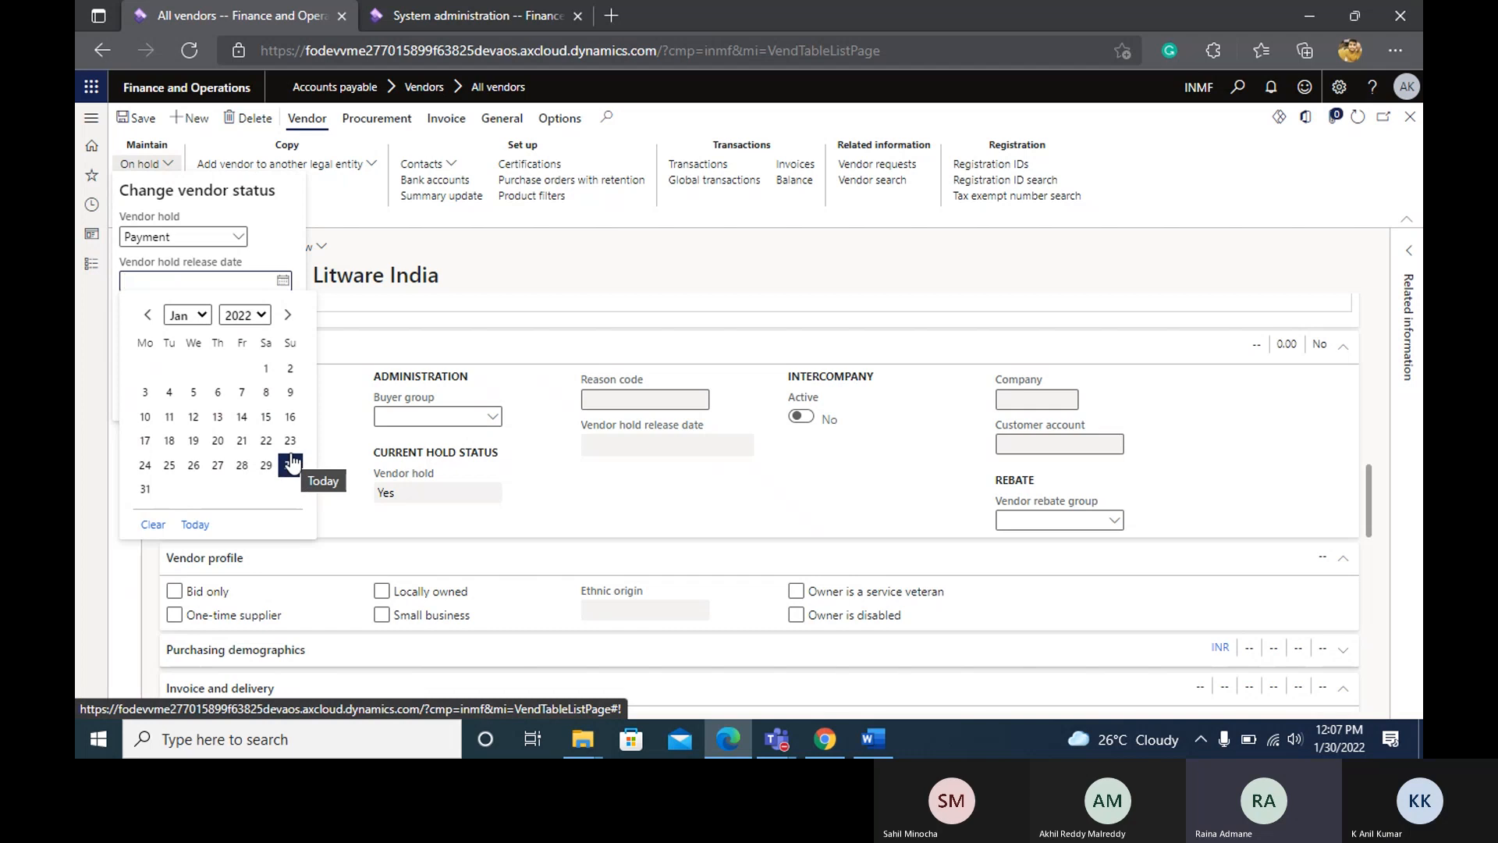
pyautogui.click(288, 316)
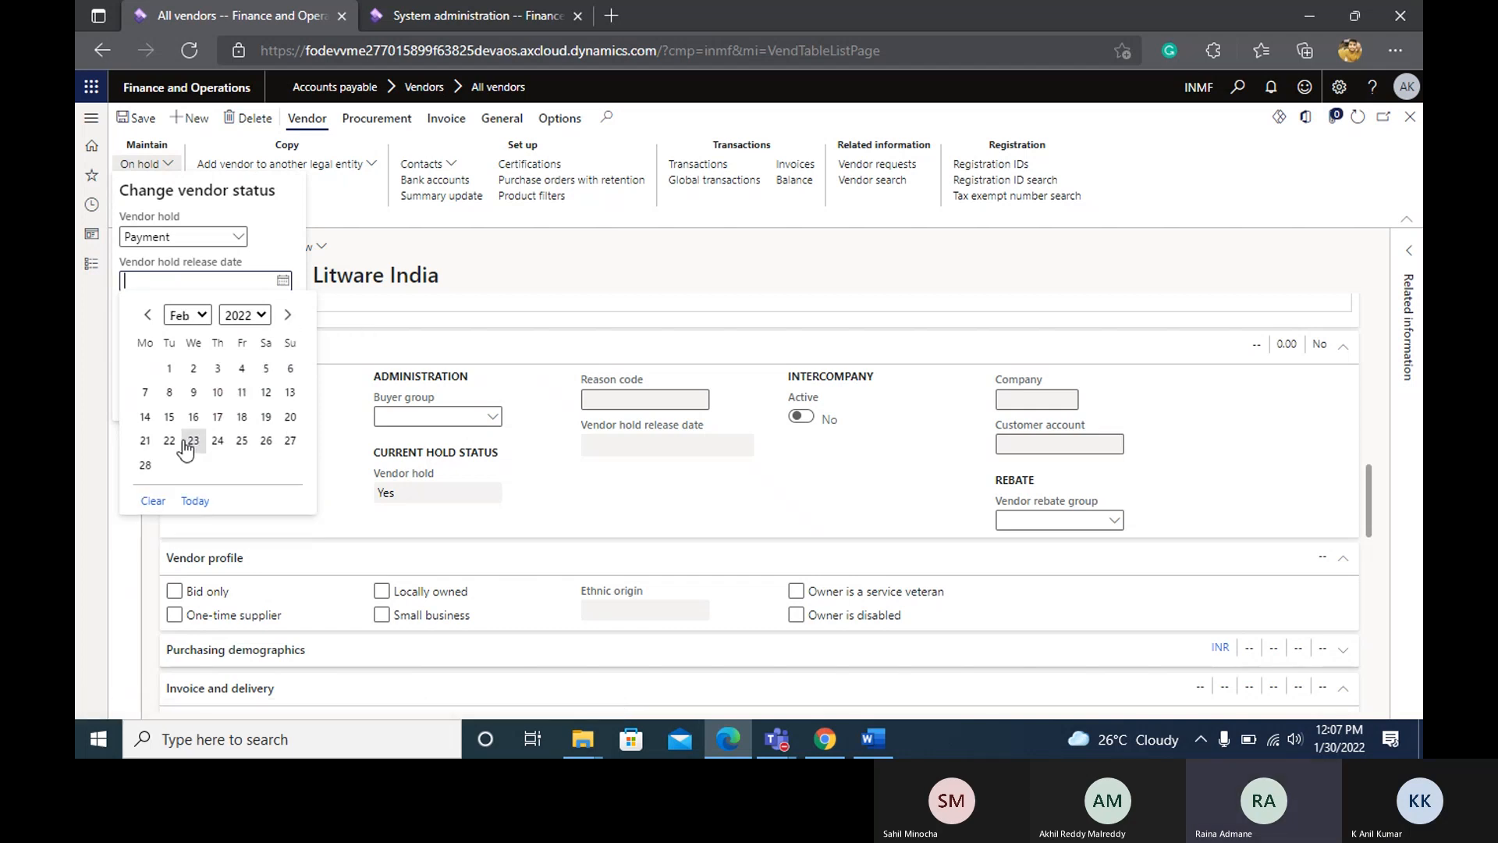
pyautogui.click(146, 466)
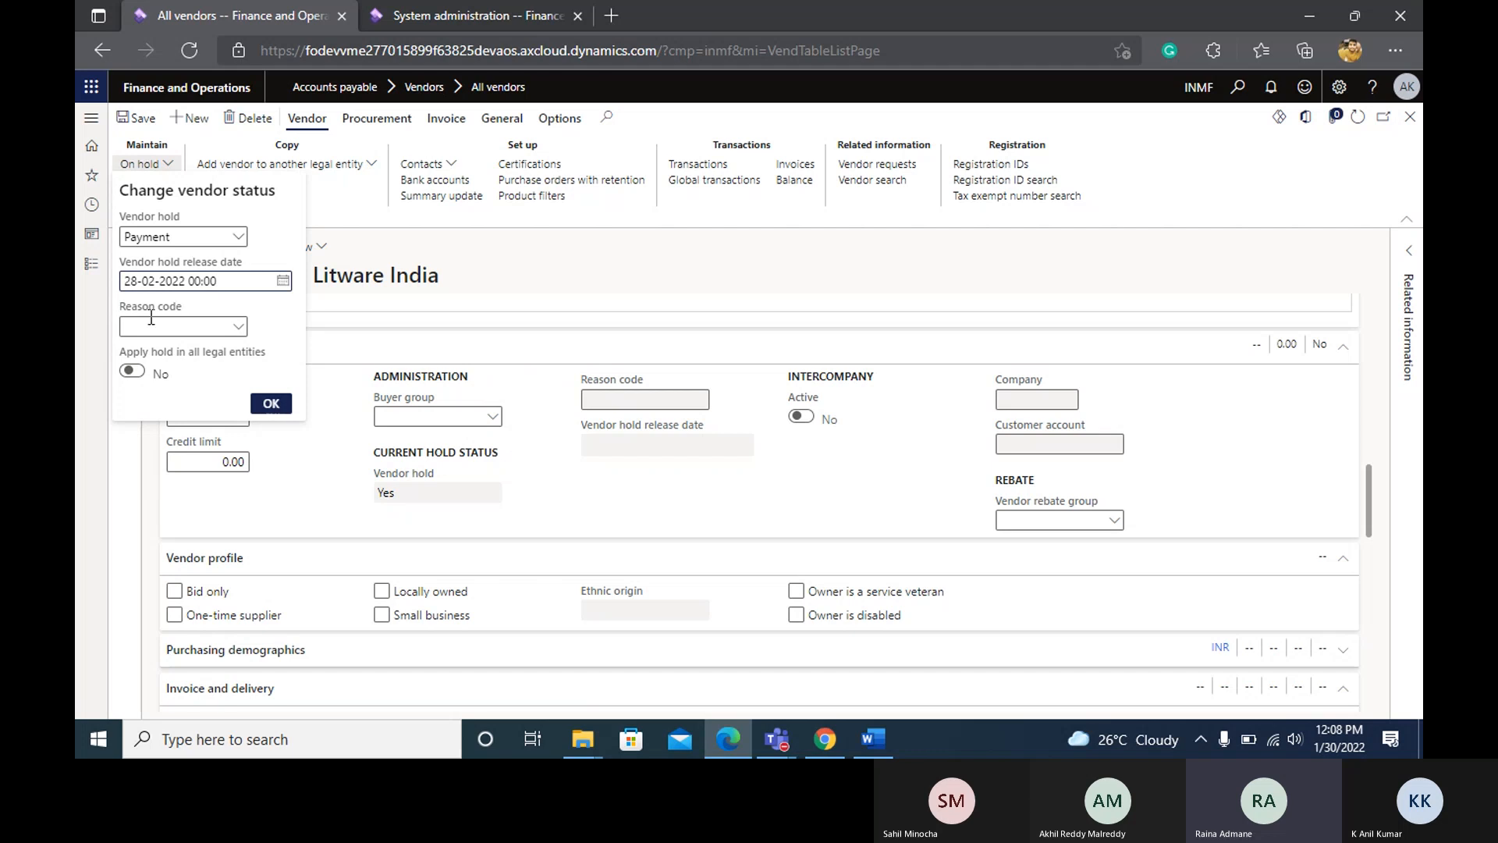
# Check the available reason codes, leave the reason code blank, and apply the vendor hold.
pyautogui.click(242, 328)
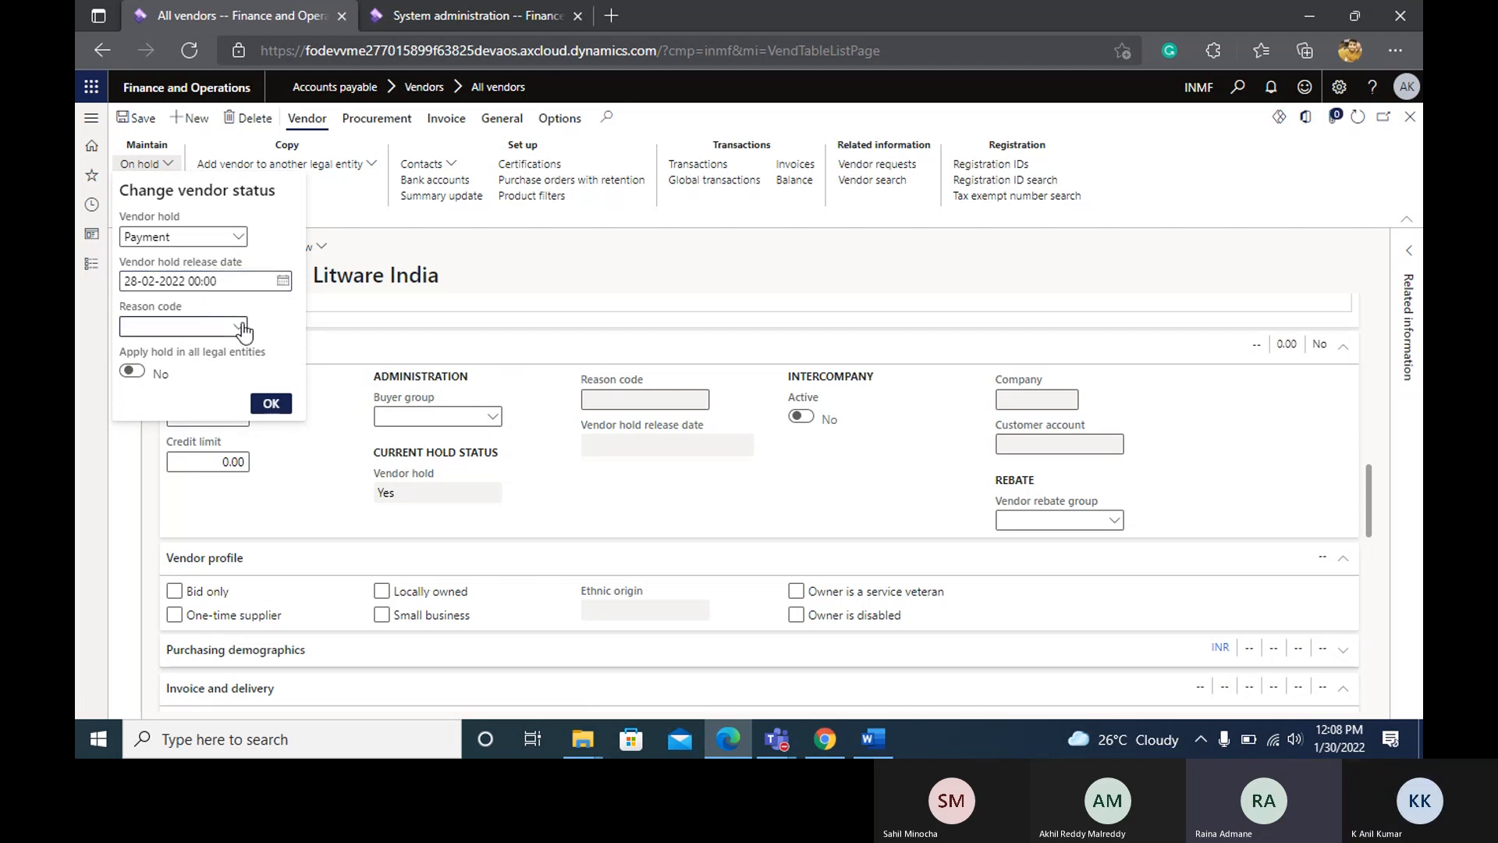
pyautogui.click(240, 328)
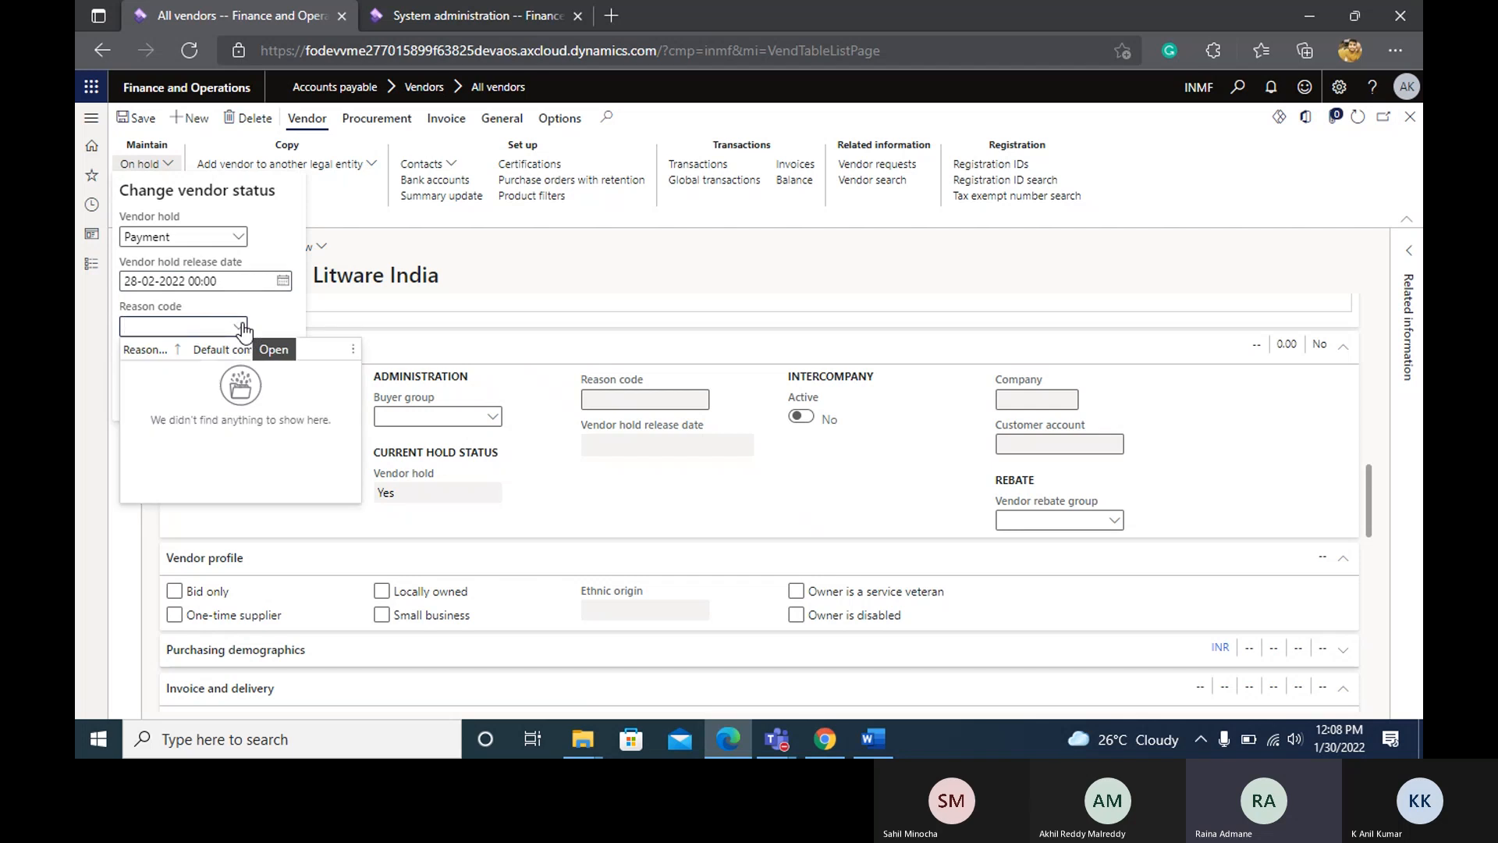
pyautogui.rightClick(244, 325)
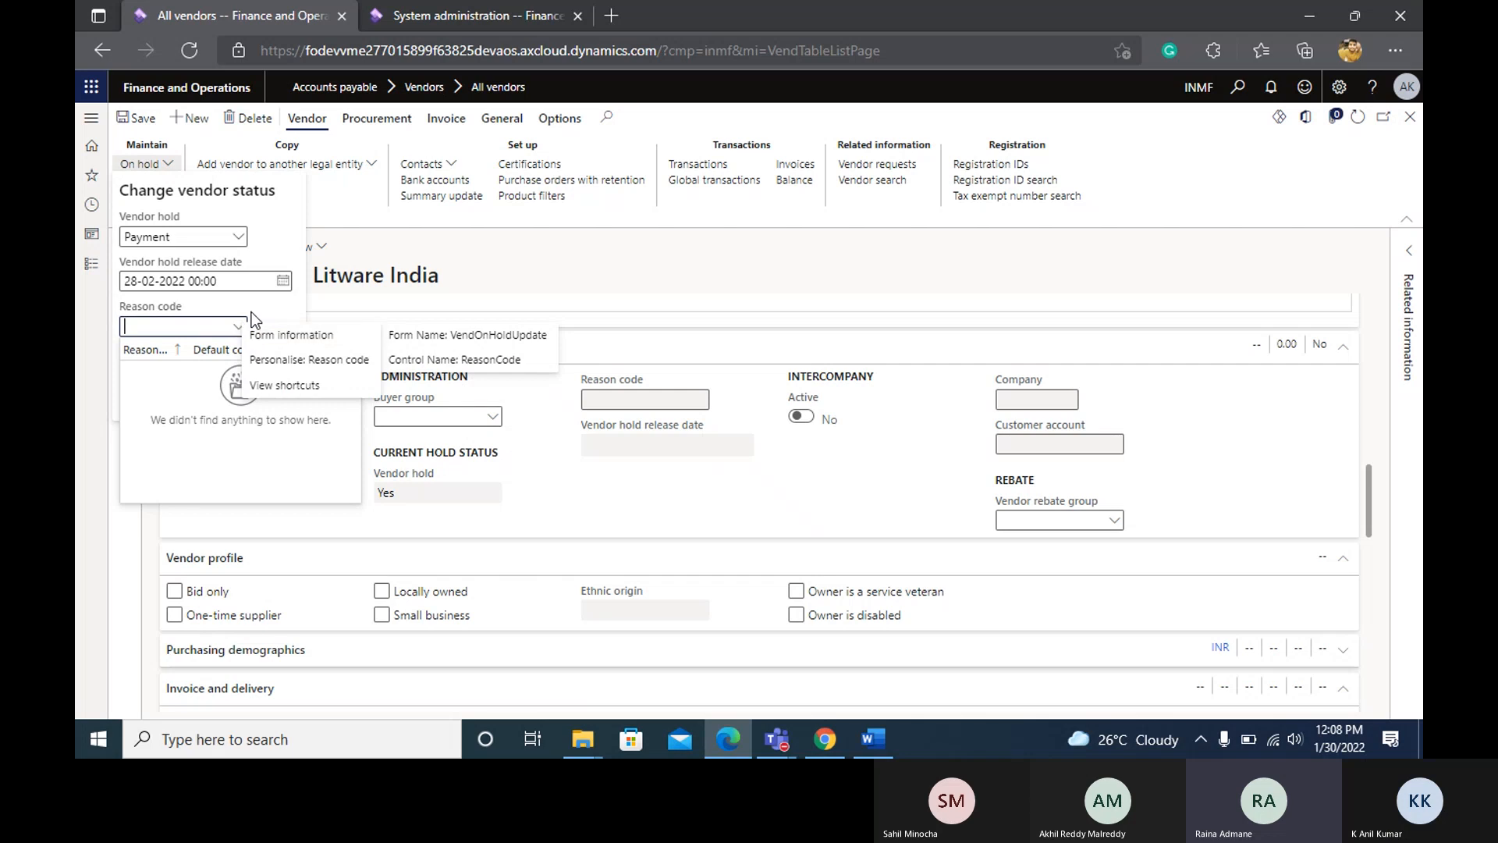
pyautogui.click(243, 306)
pyautogui.click(252, 299)
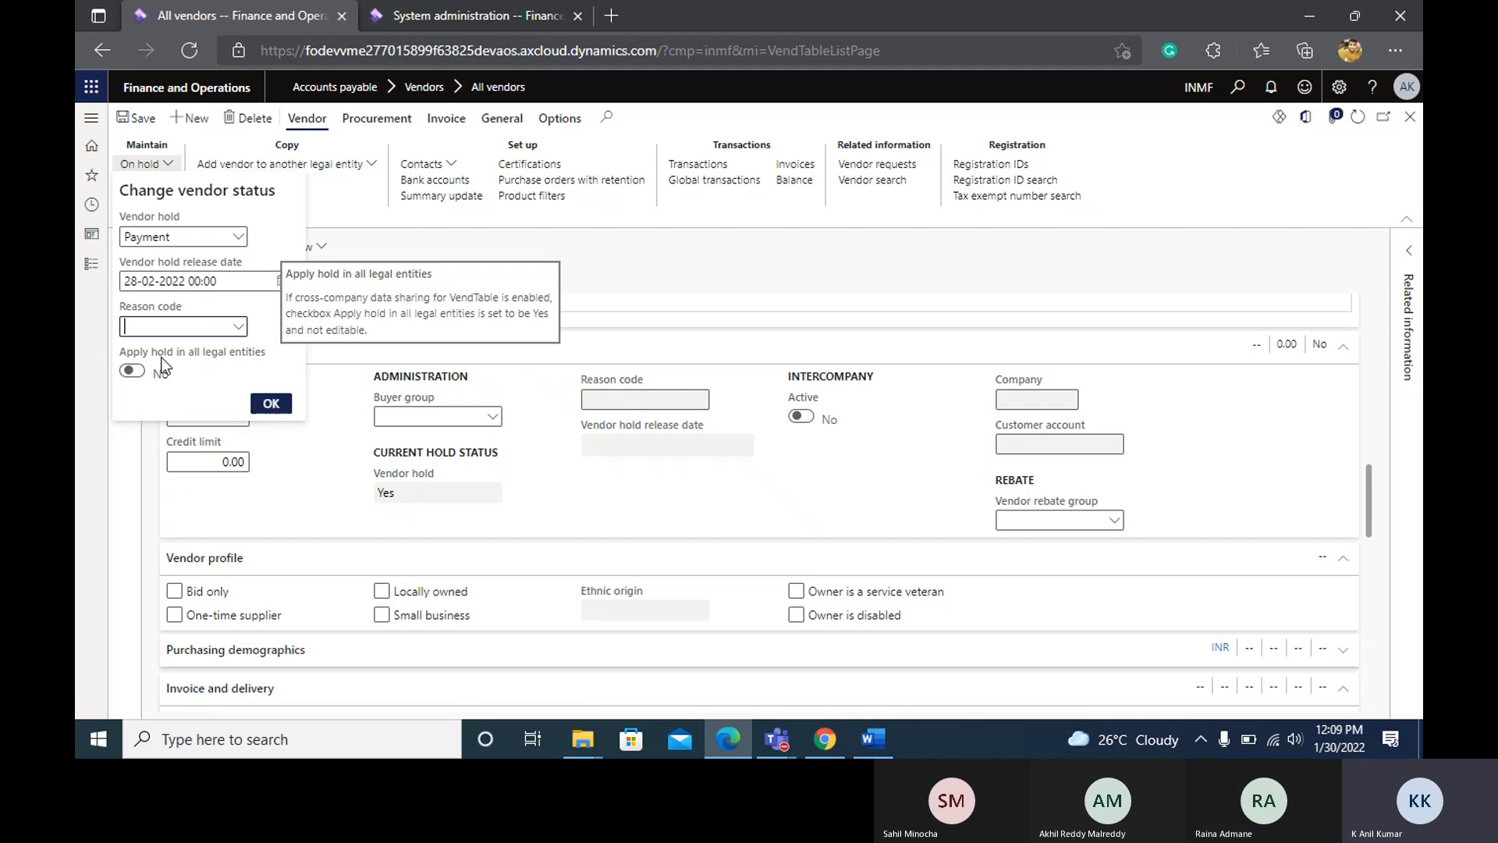
pyautogui.click(270, 401)
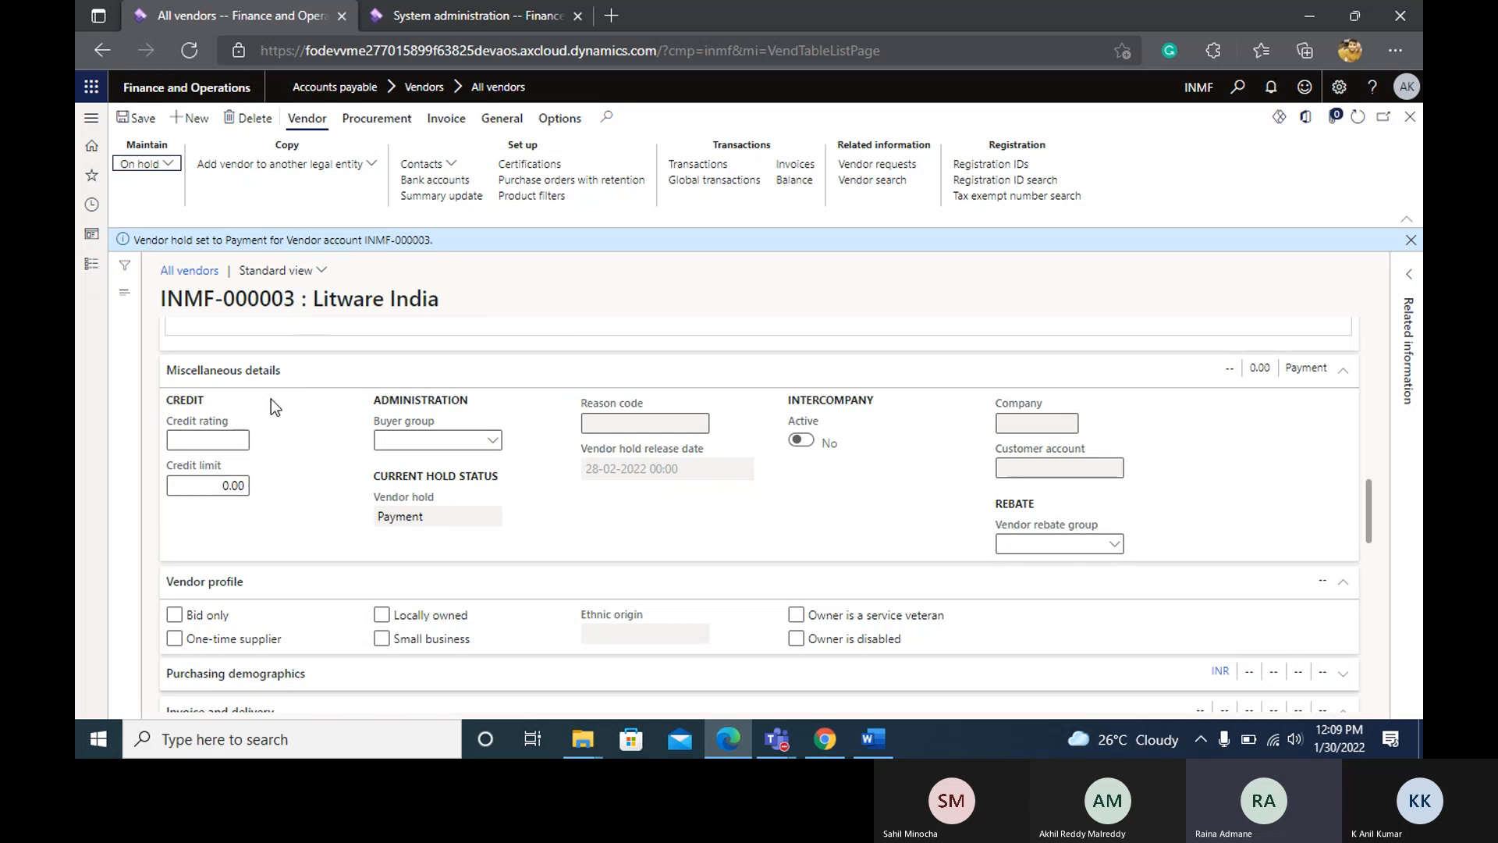
# Review the vendor record from the general and address details to the current hold status and release date under Miscellaneous details.
pyautogui.scroll(5, 270, 400)
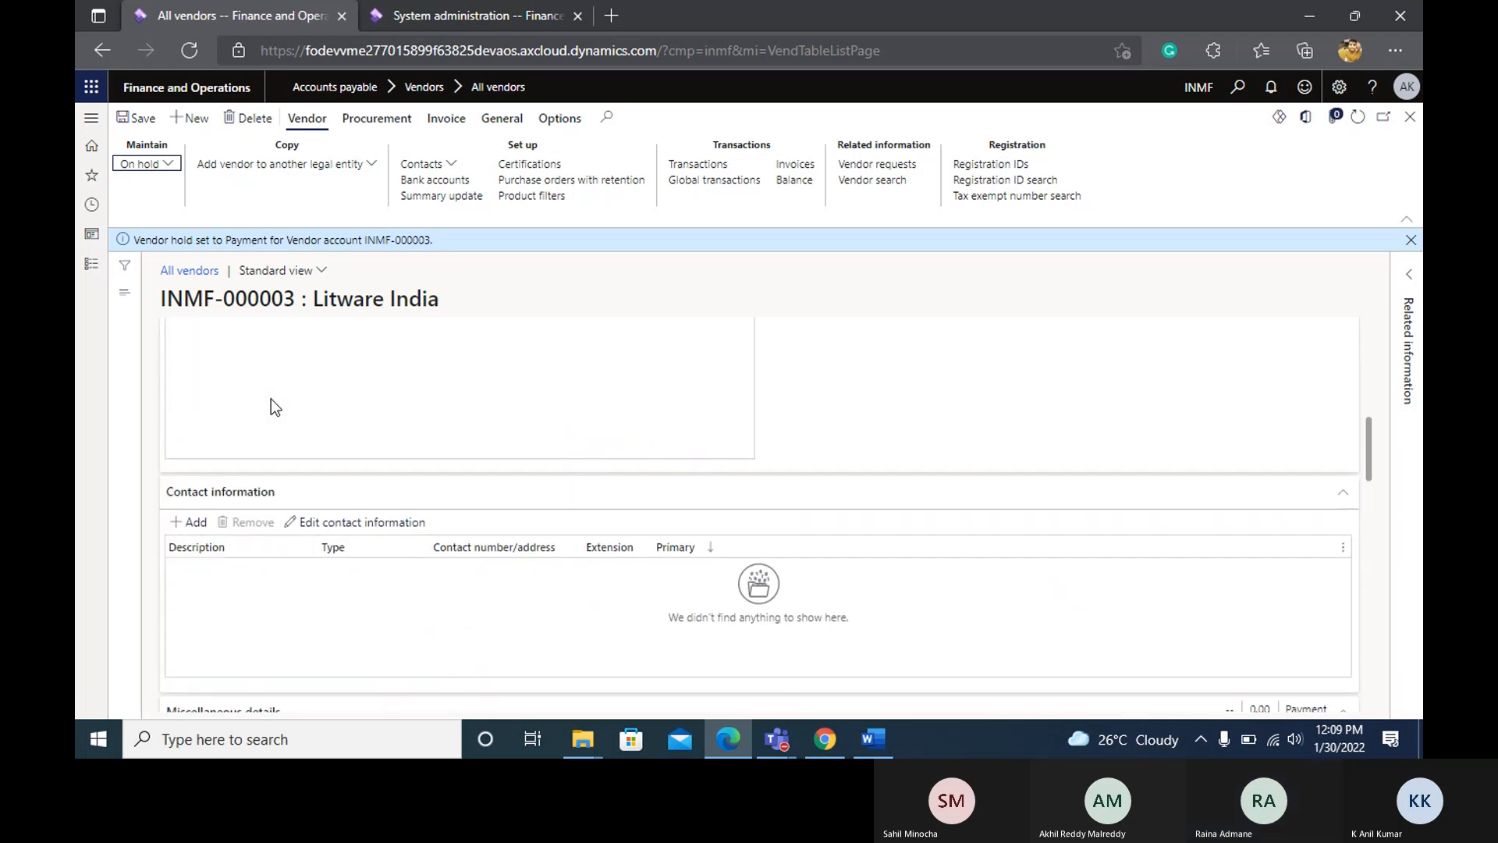
pyautogui.scroll(-6, 270, 399)
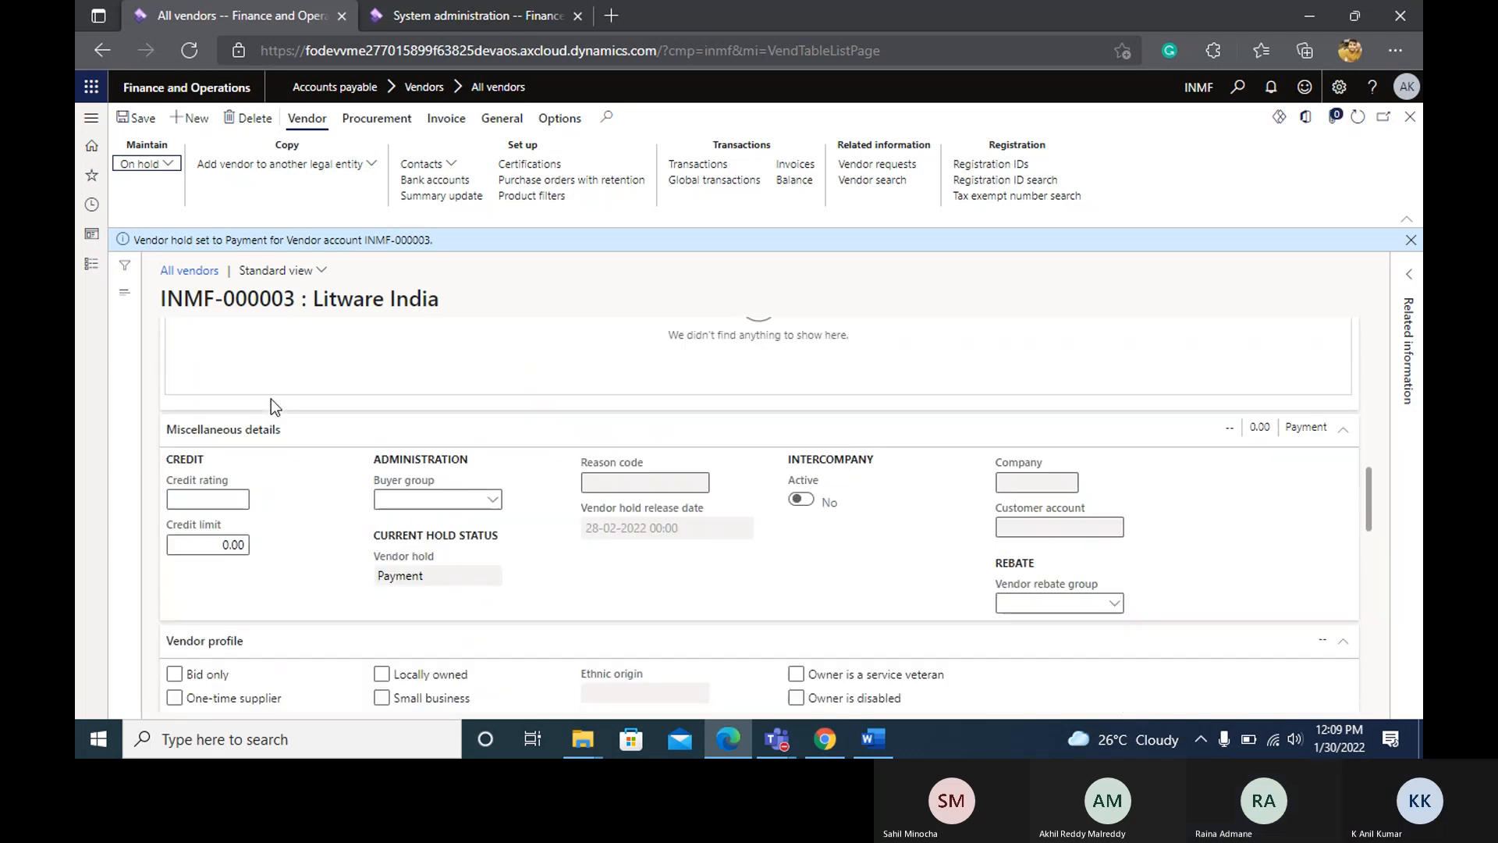
pyautogui.scroll(8, 270, 406)
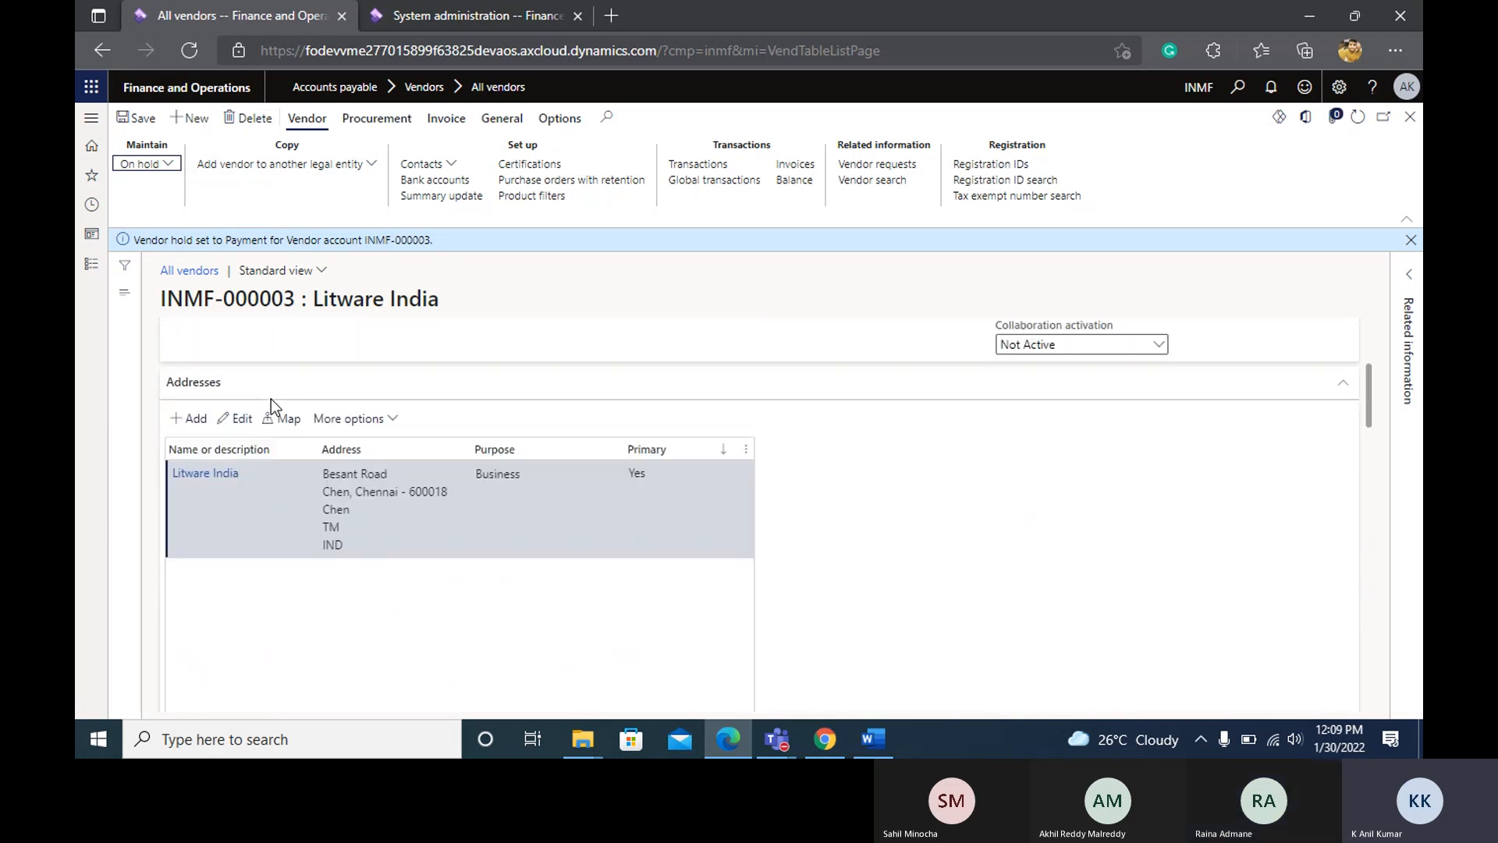
pyautogui.scroll(-1, 270, 405)
pyautogui.scroll(-1, 271, 401)
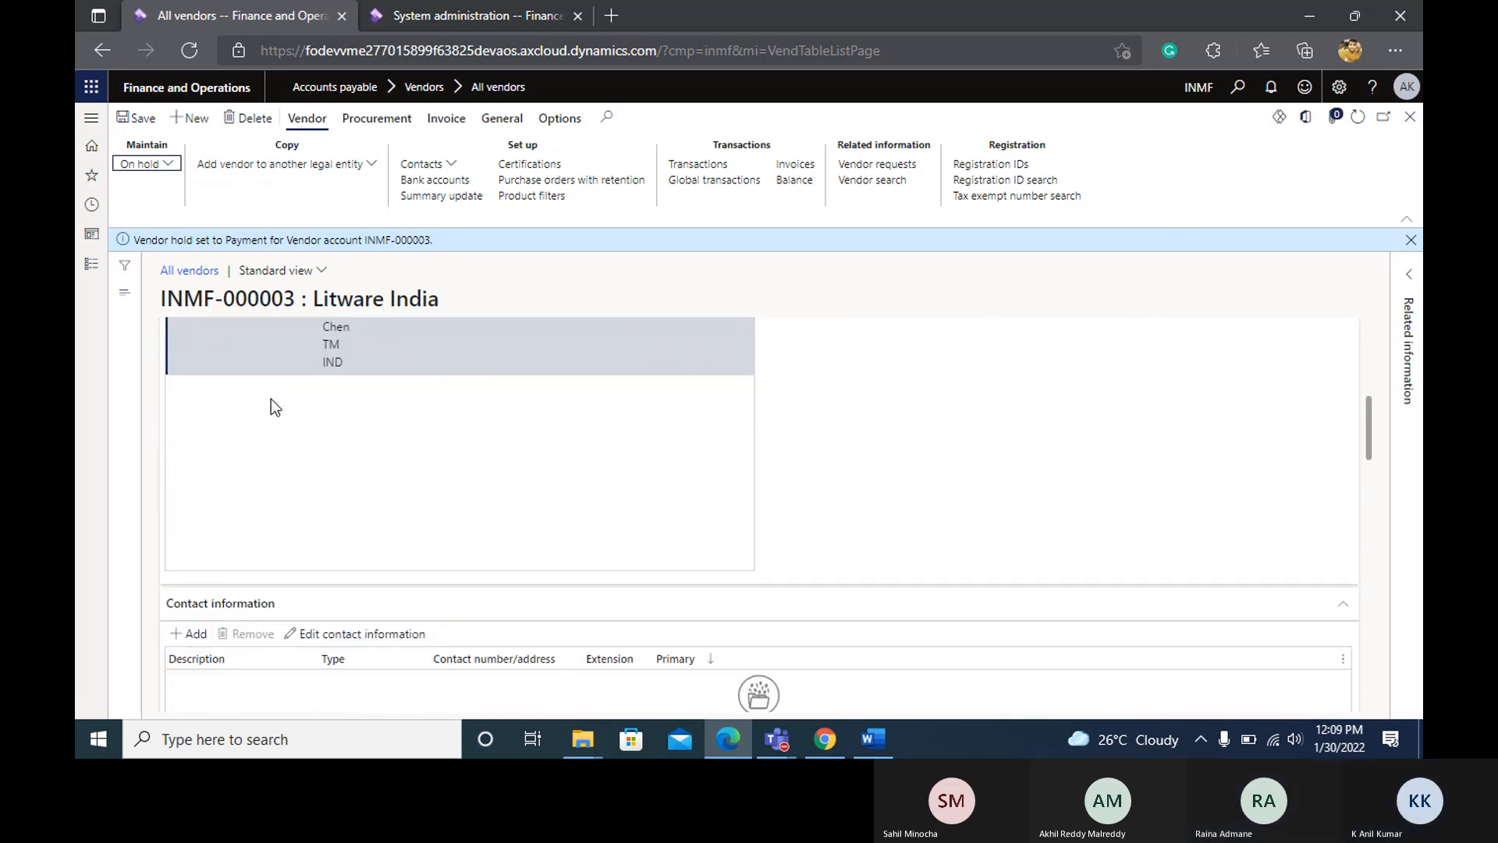
pyautogui.scroll(-5, 270, 400)
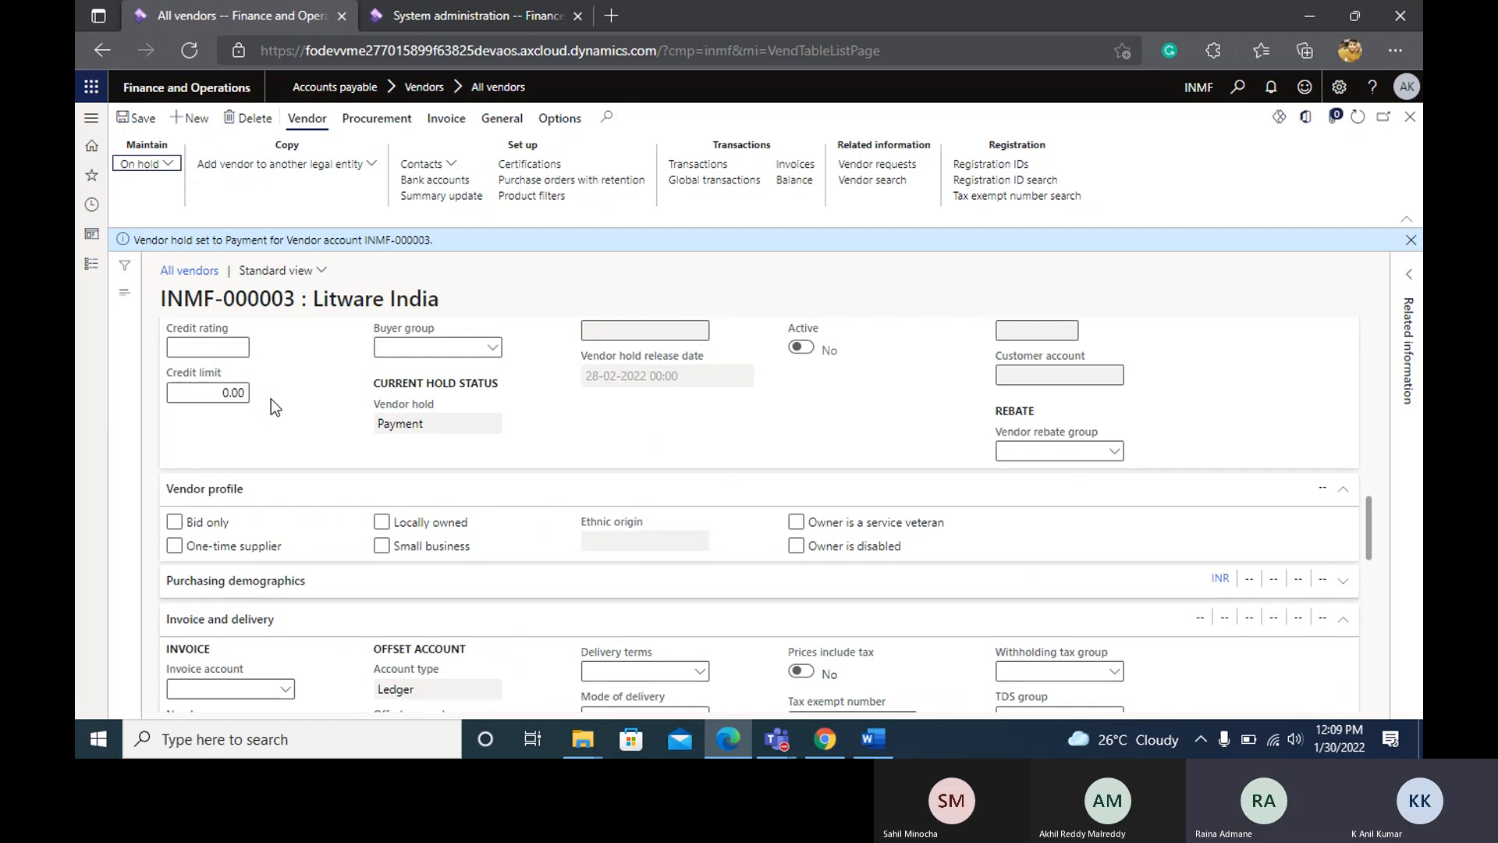
pyautogui.scroll(5, 270, 400)
pyautogui.scroll(2, 270, 399)
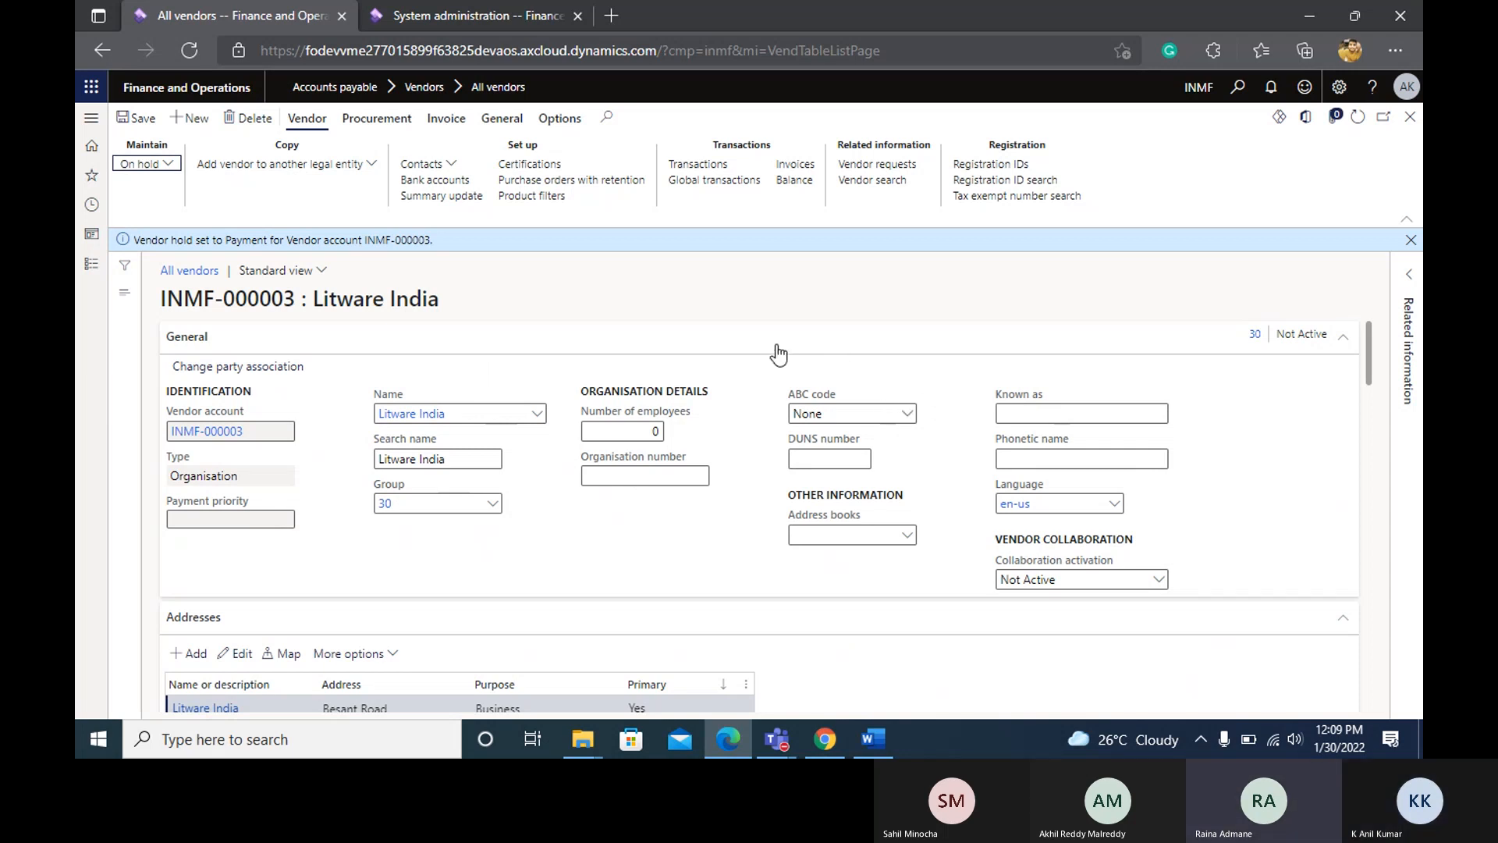
pyautogui.scroll(-5, 778, 355)
pyautogui.scroll(-5, 778, 355)
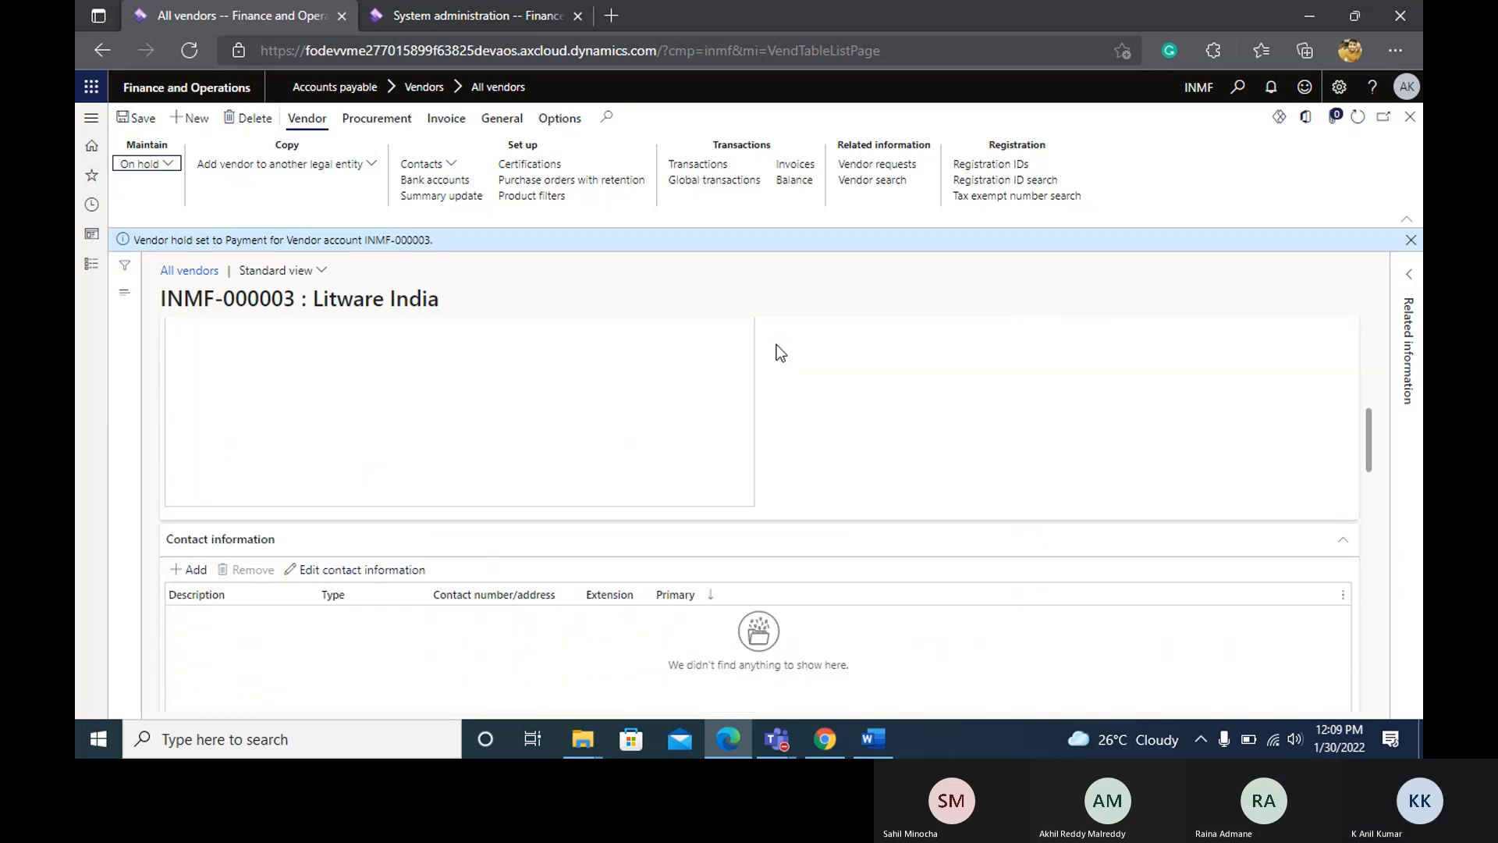
pyautogui.scroll(-1, 777, 348)
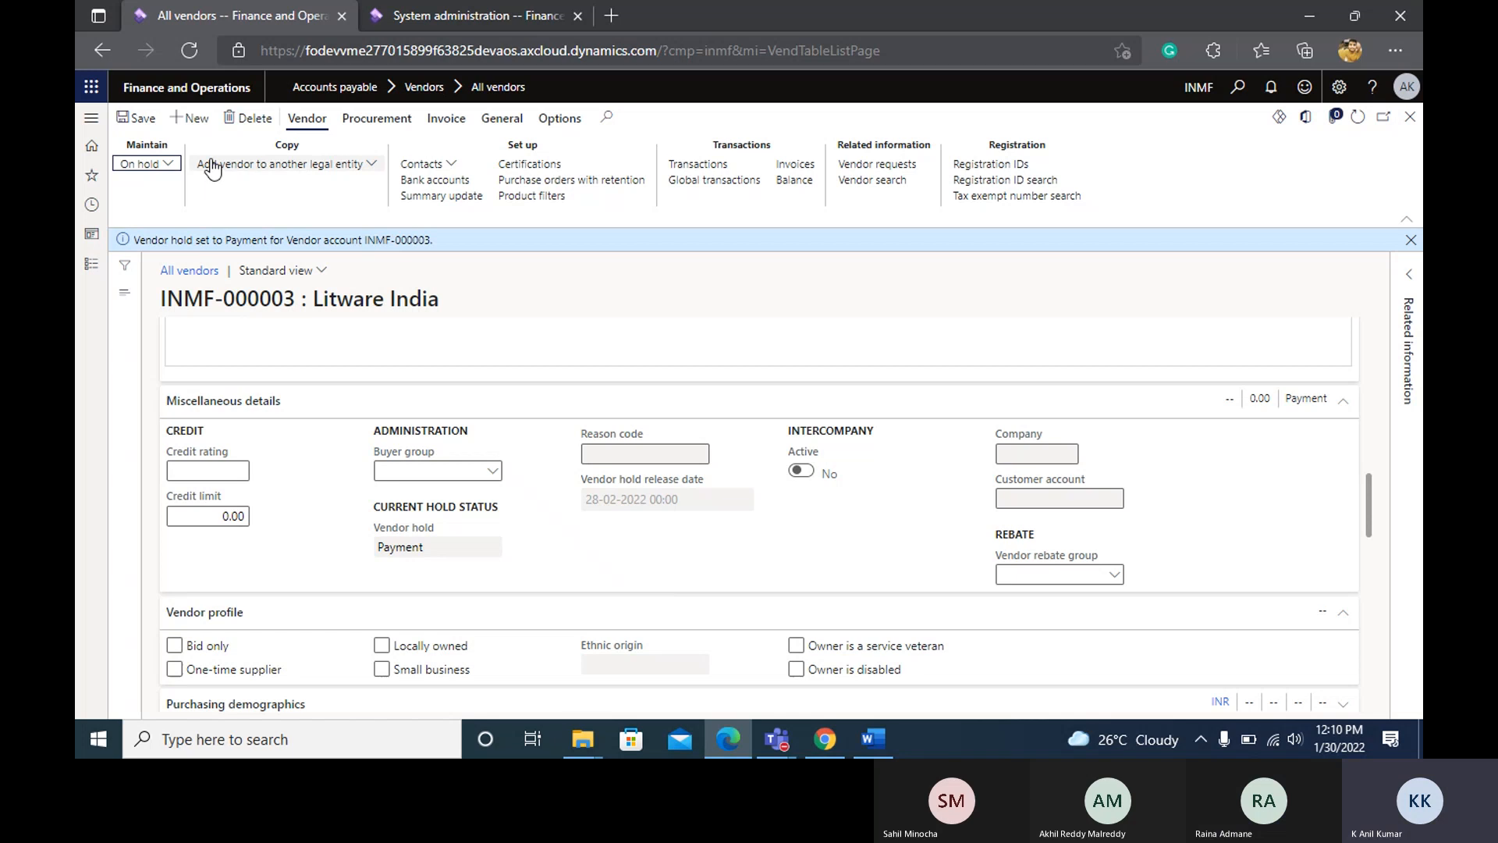
# Change the vendor hold for Litware India to All and apply it.
pyautogui.click(169, 164)
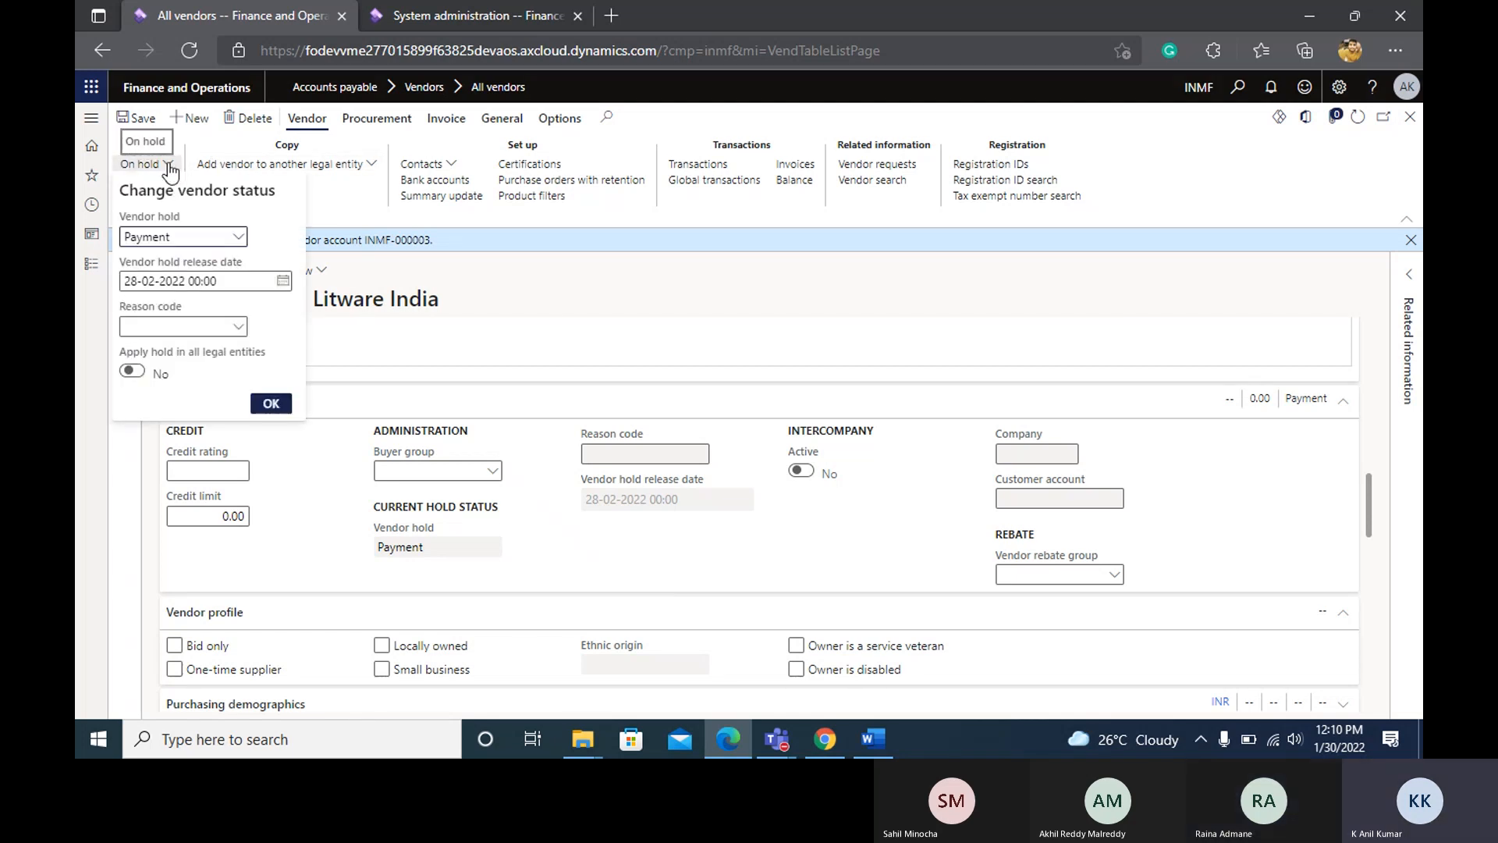
pyautogui.click(238, 238)
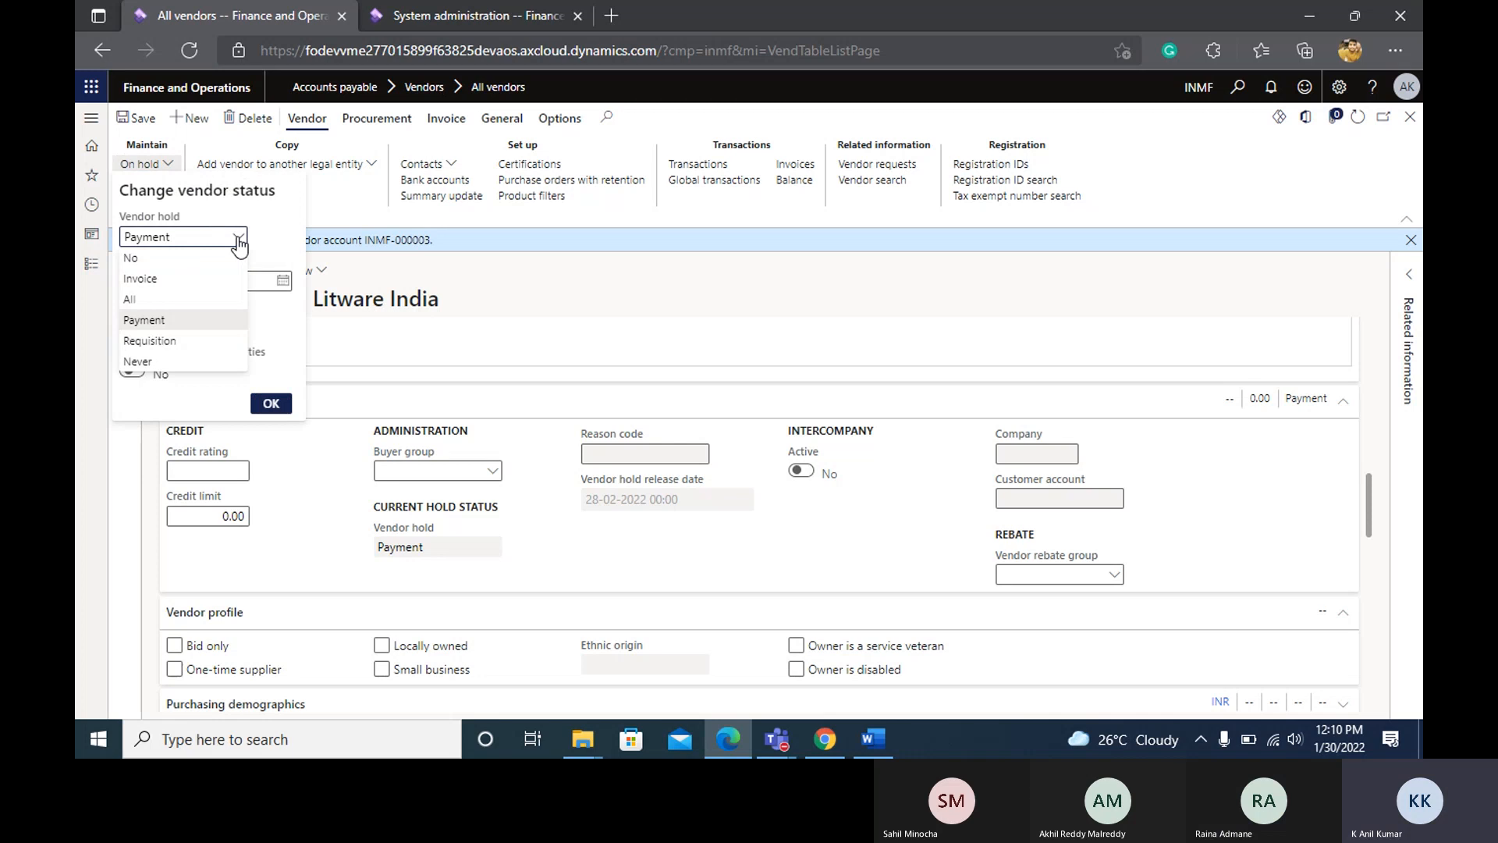
pyautogui.click(184, 300)
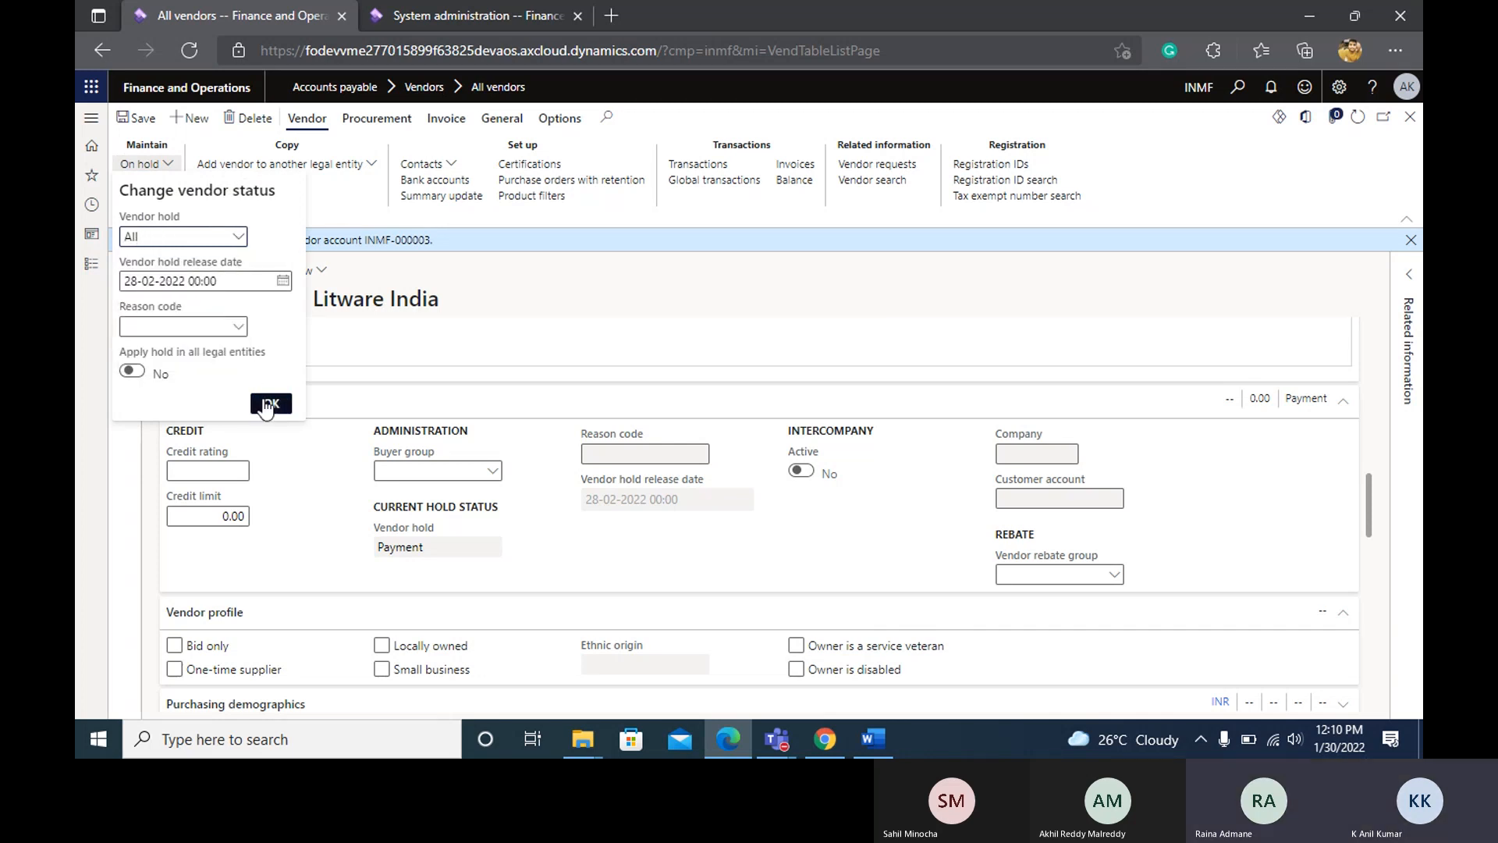
pyautogui.click(268, 405)
pyautogui.click(267, 405)
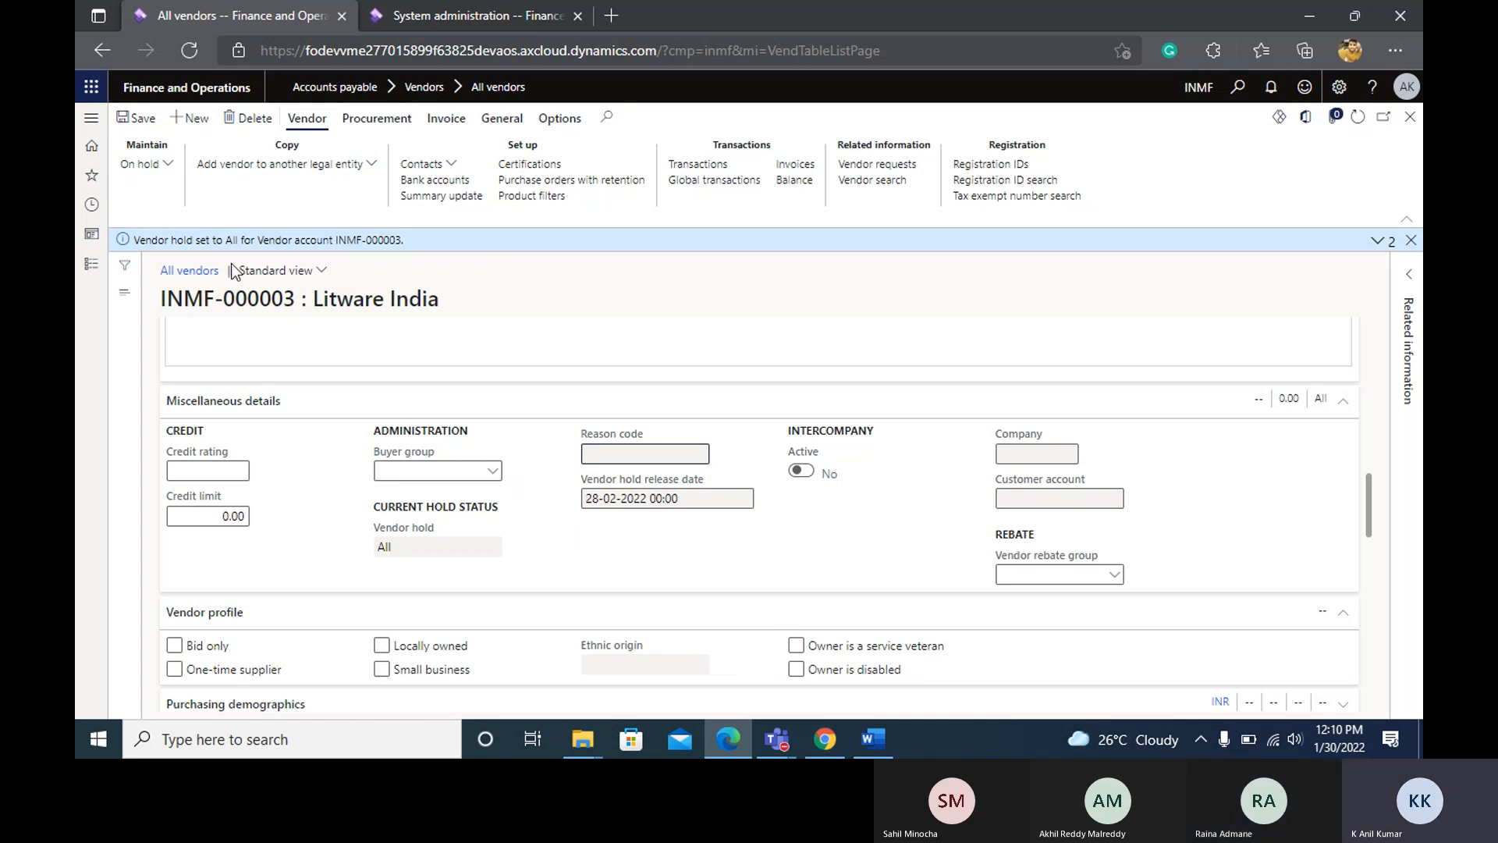
# Open the list of all purchase orders in the Accounts payable module.
pyautogui.click(90, 266)
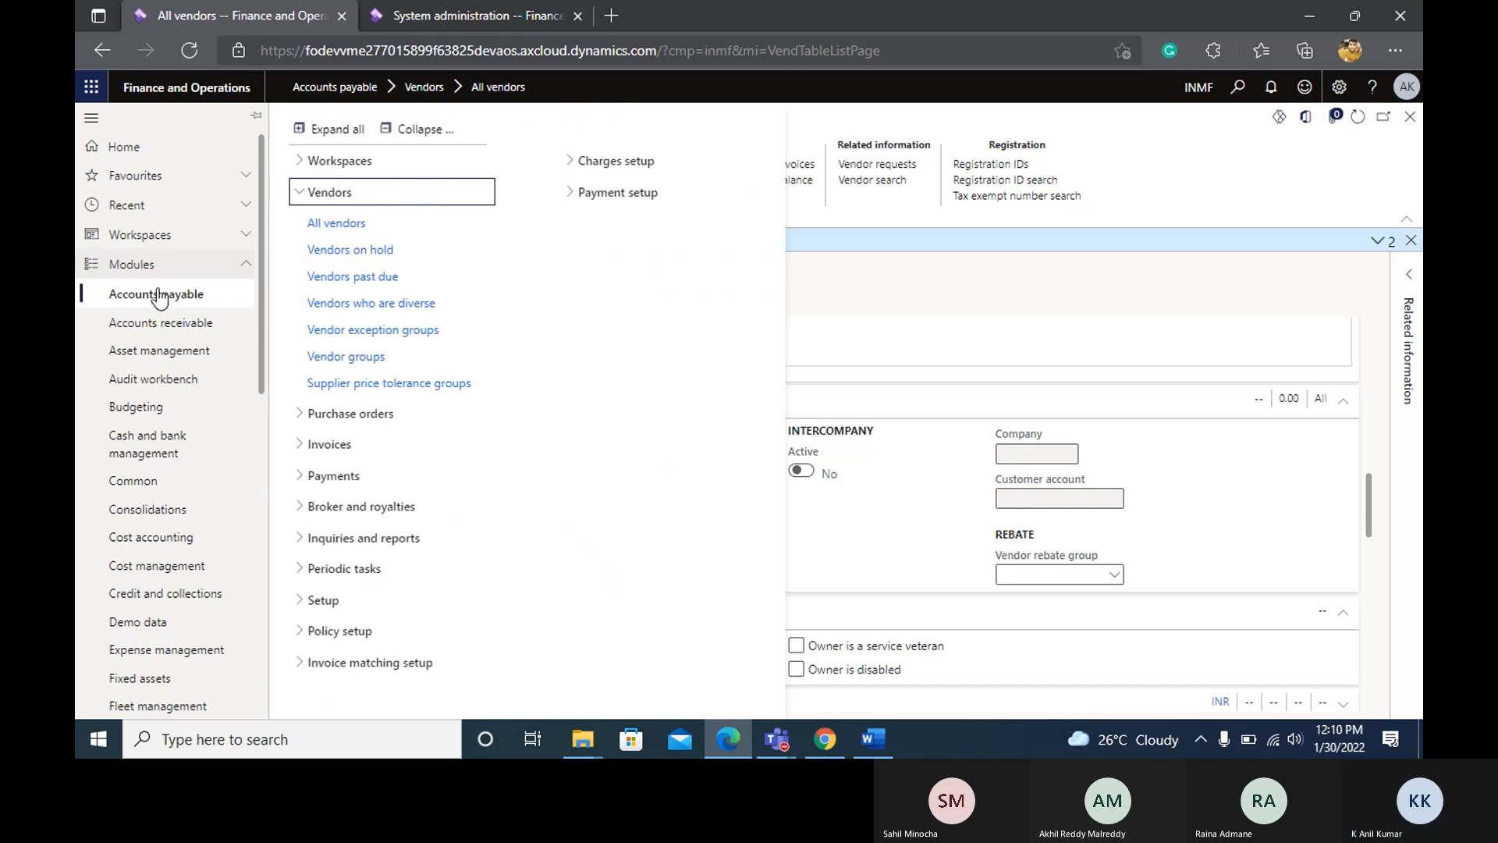
pyautogui.click(344, 421)
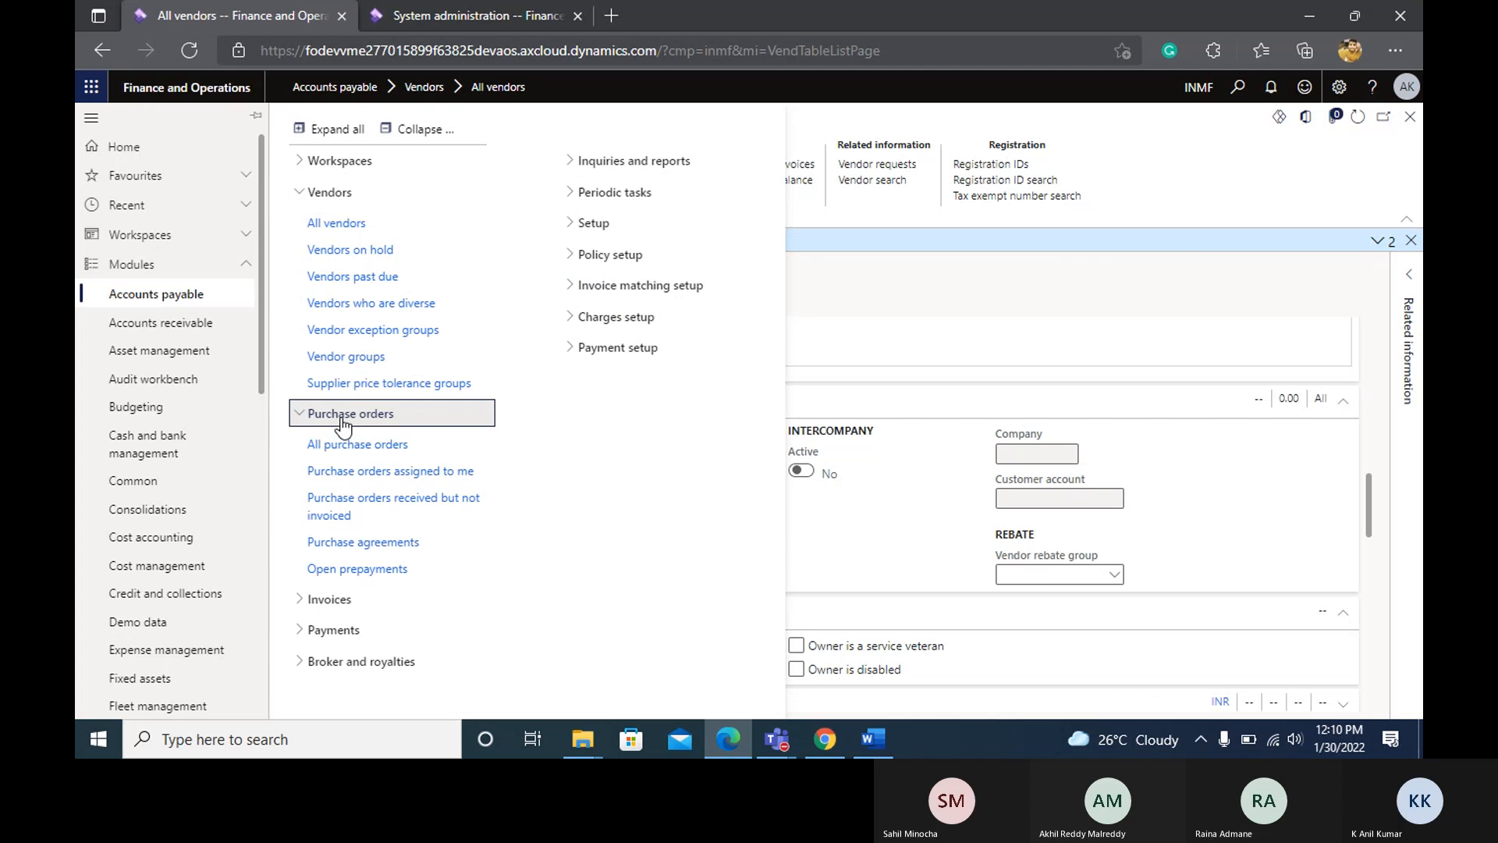
pyautogui.click(389, 444)
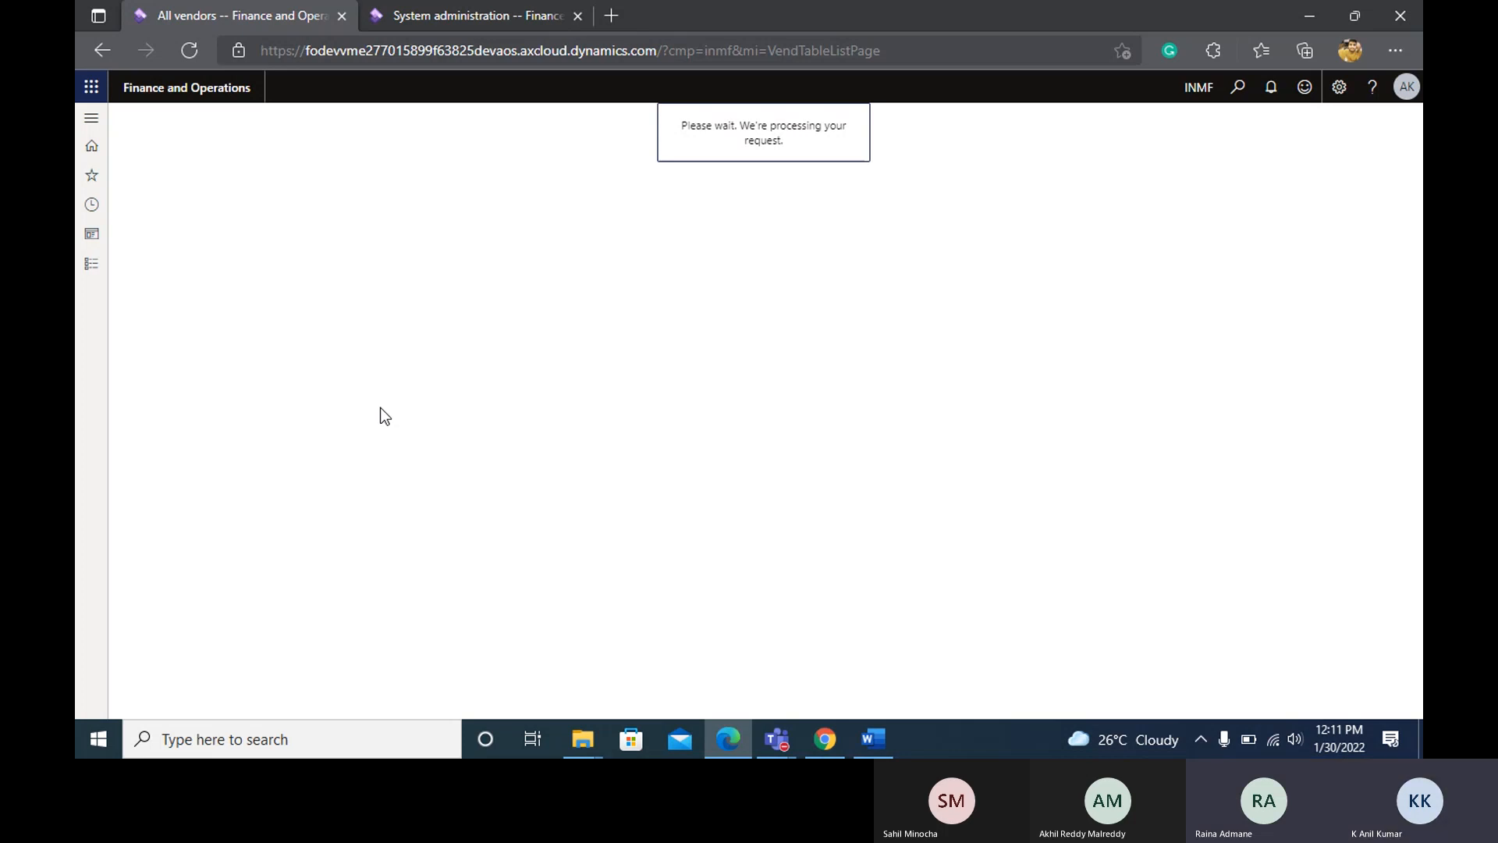
# Try to expand the Accounts payable purchase order links in the System administration browser tab, and dismiss the connection error.
pyautogui.click(502, 20)
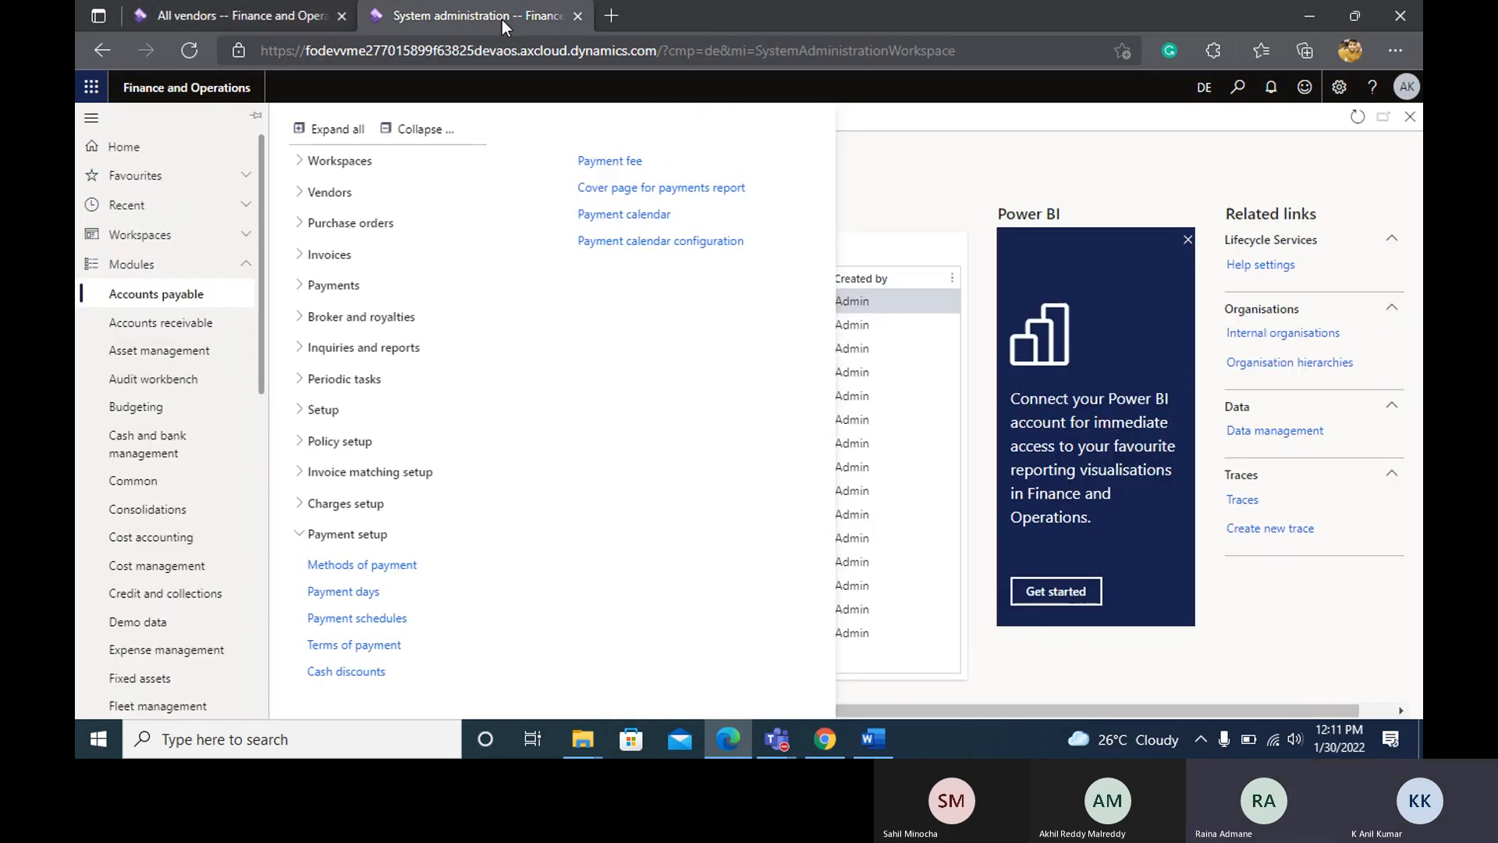
pyautogui.click(270, 12)
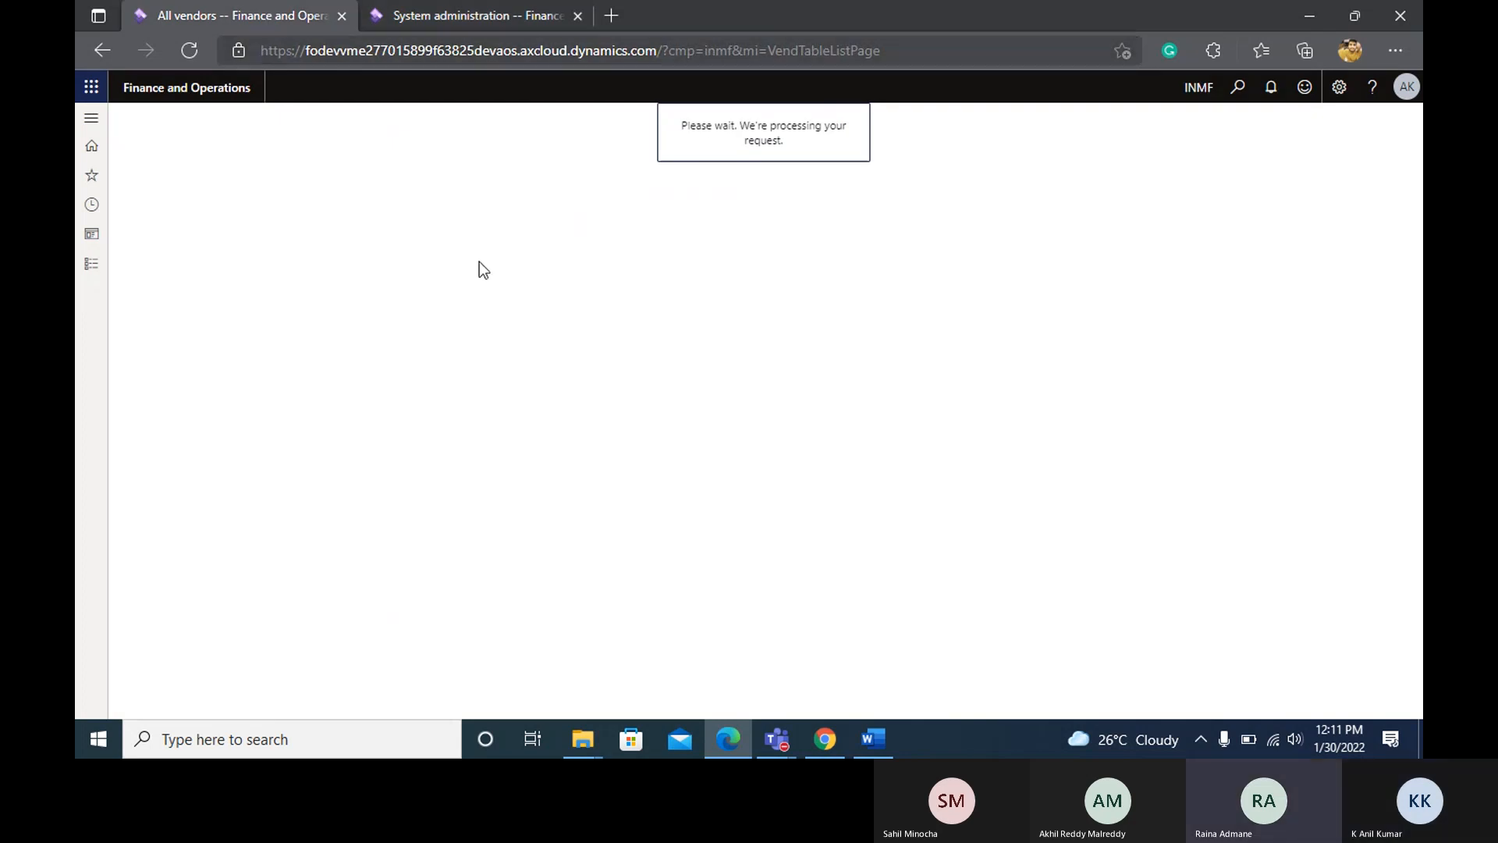
pyautogui.click(487, 21)
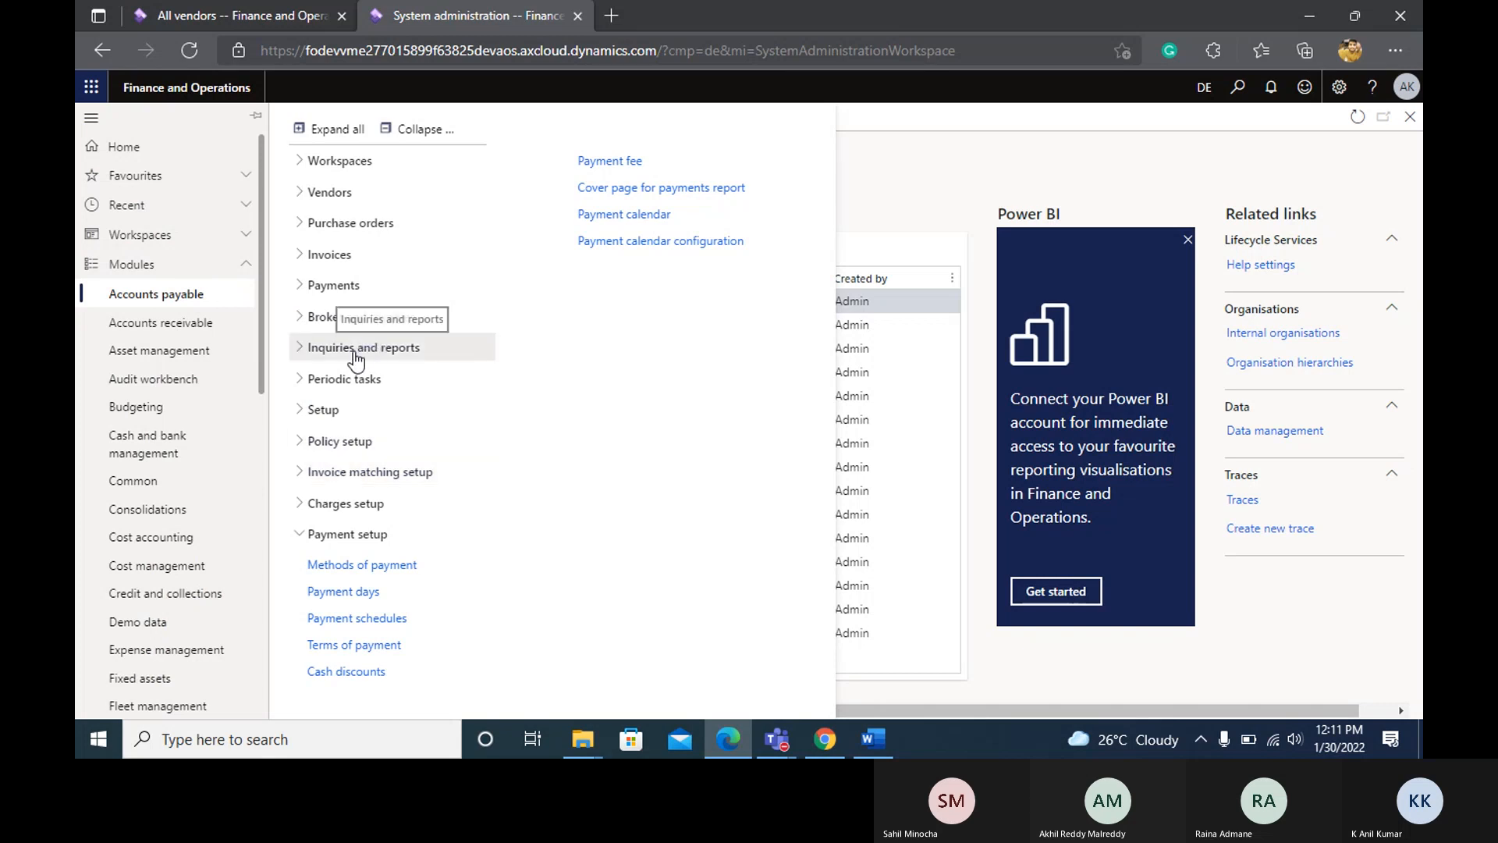
pyautogui.click(347, 223)
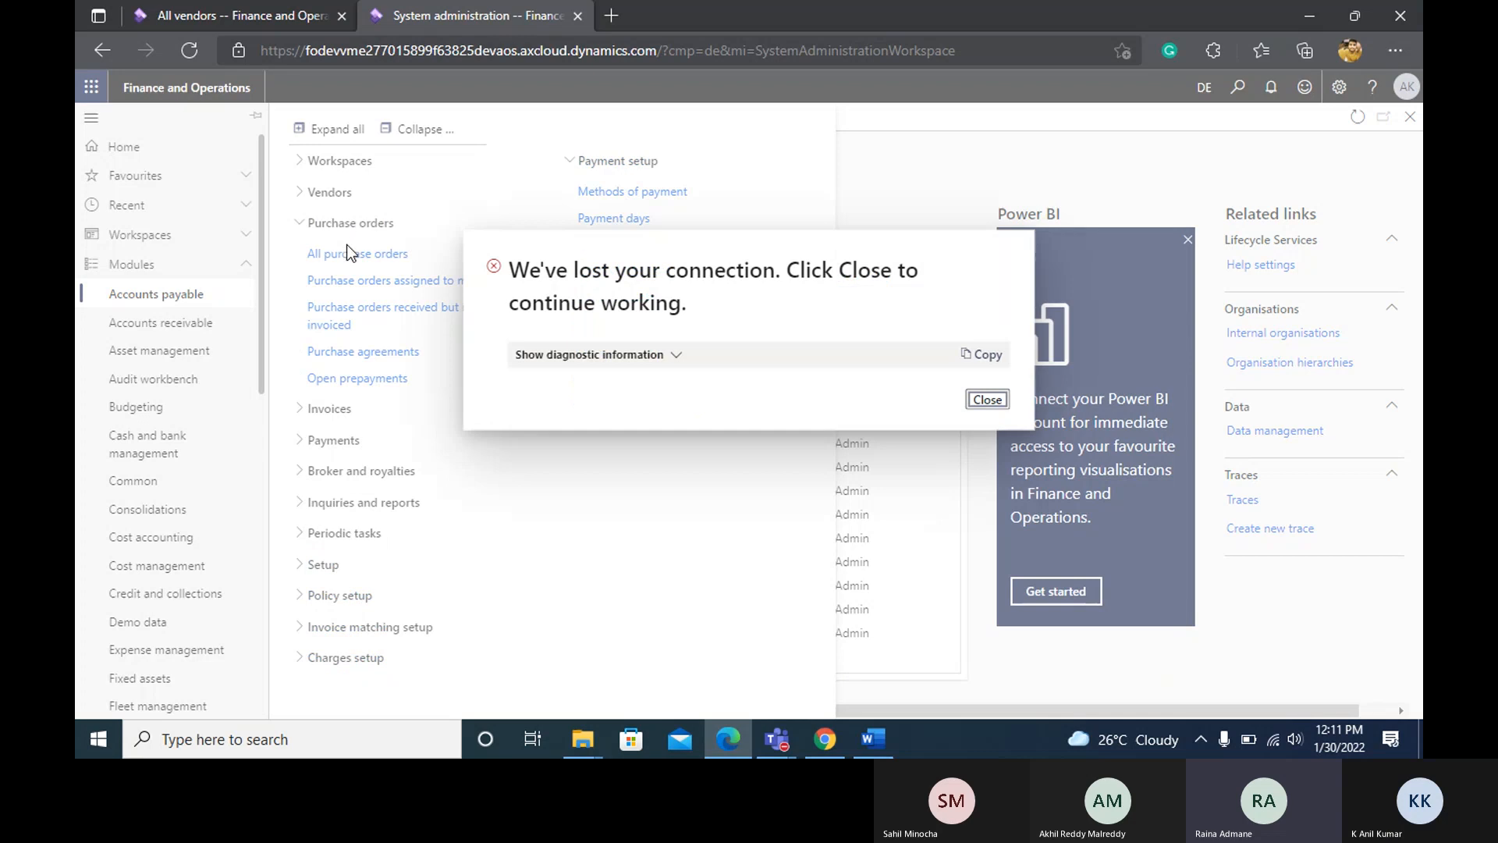
pyautogui.click(987, 400)
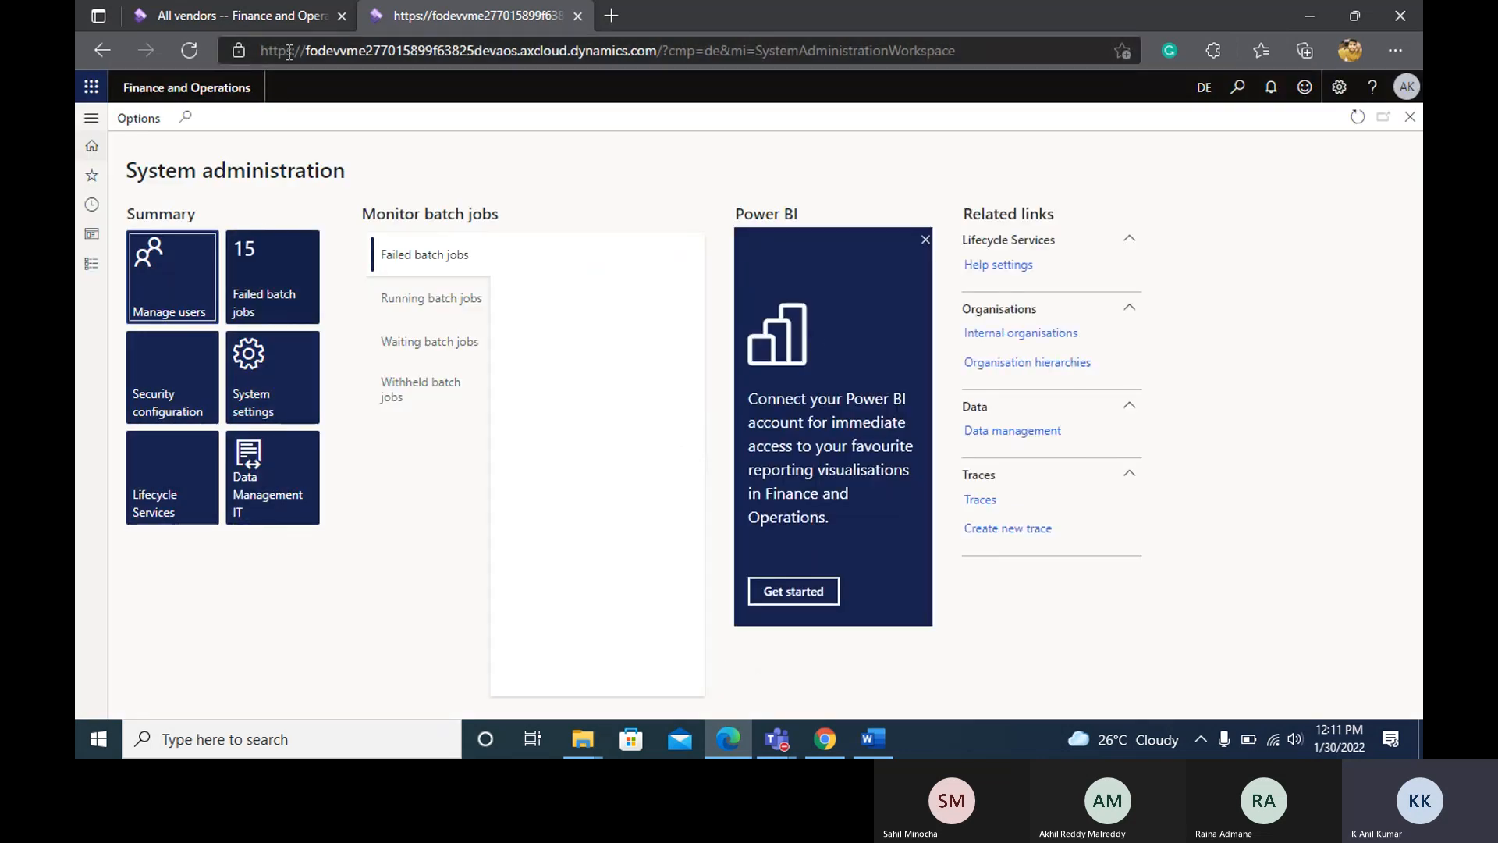
# Try to open the list of all purchase orders under Accounts payable from the reloaded System administration browser tab.
pyautogui.click(287, 13)
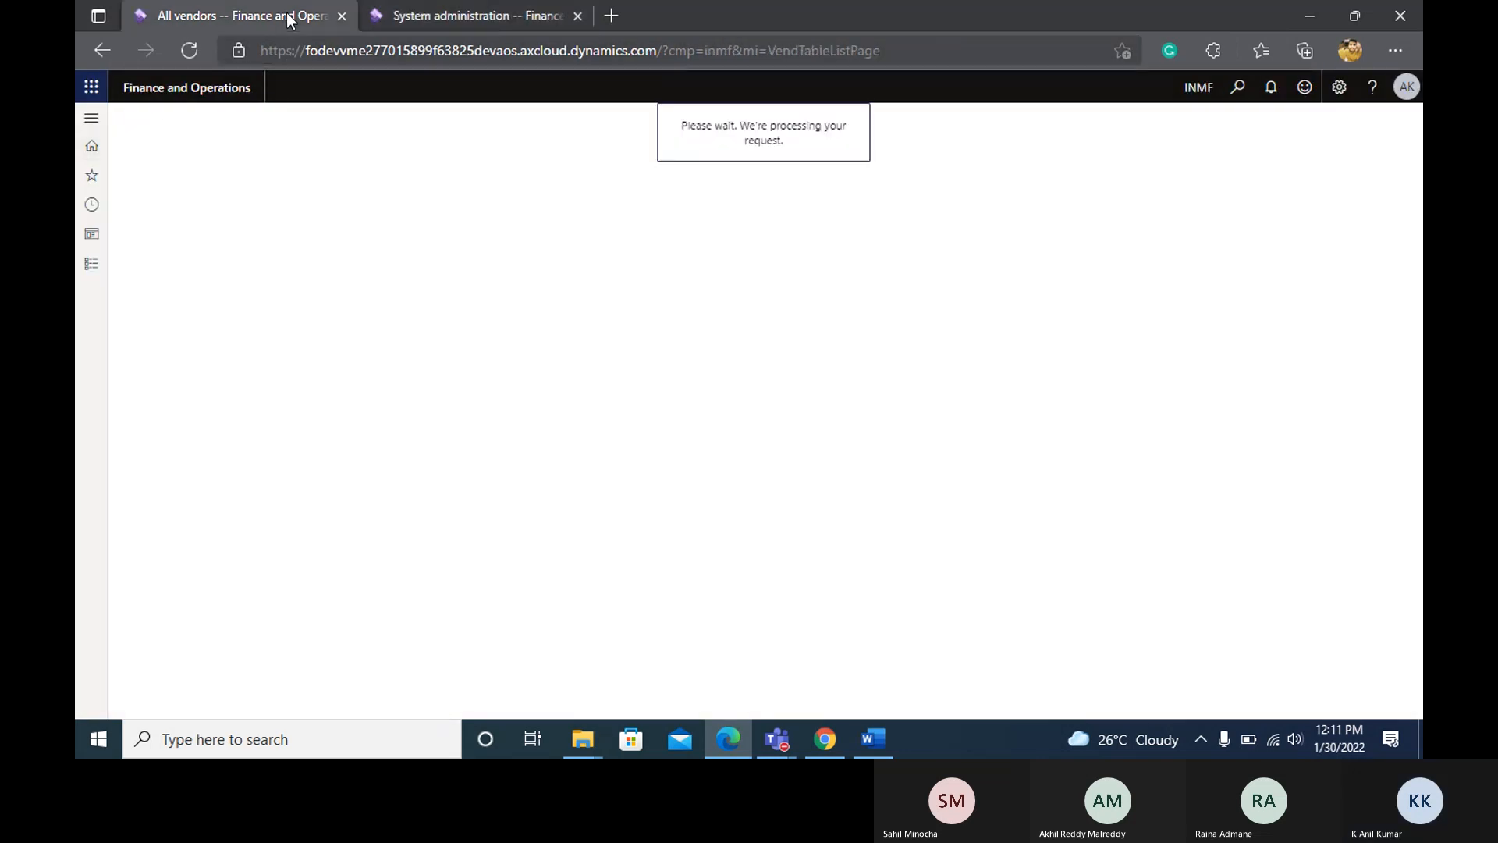
pyautogui.click(456, 16)
pyautogui.click(92, 264)
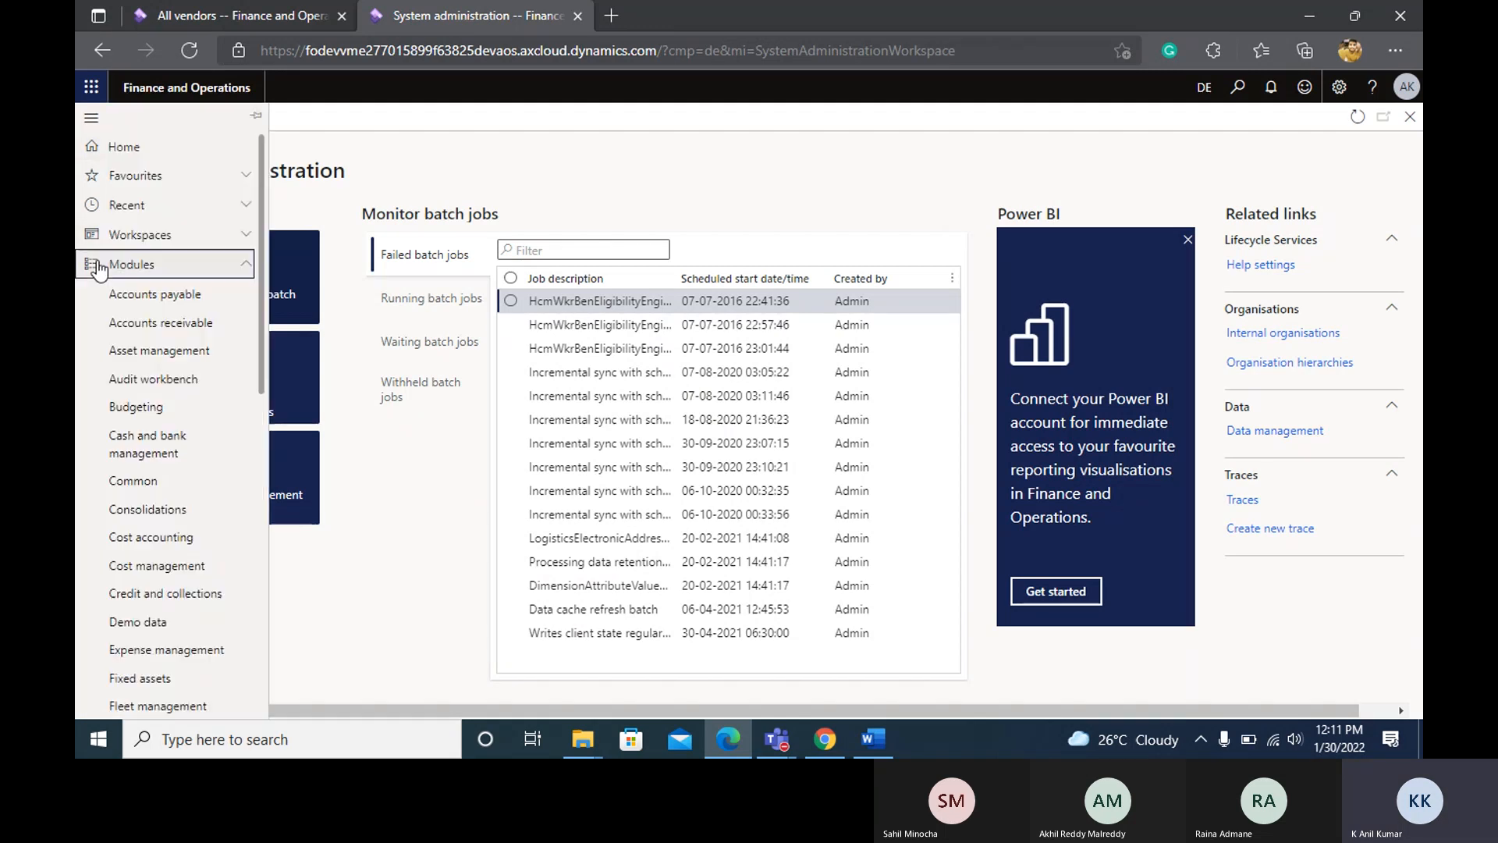
pyautogui.click(153, 294)
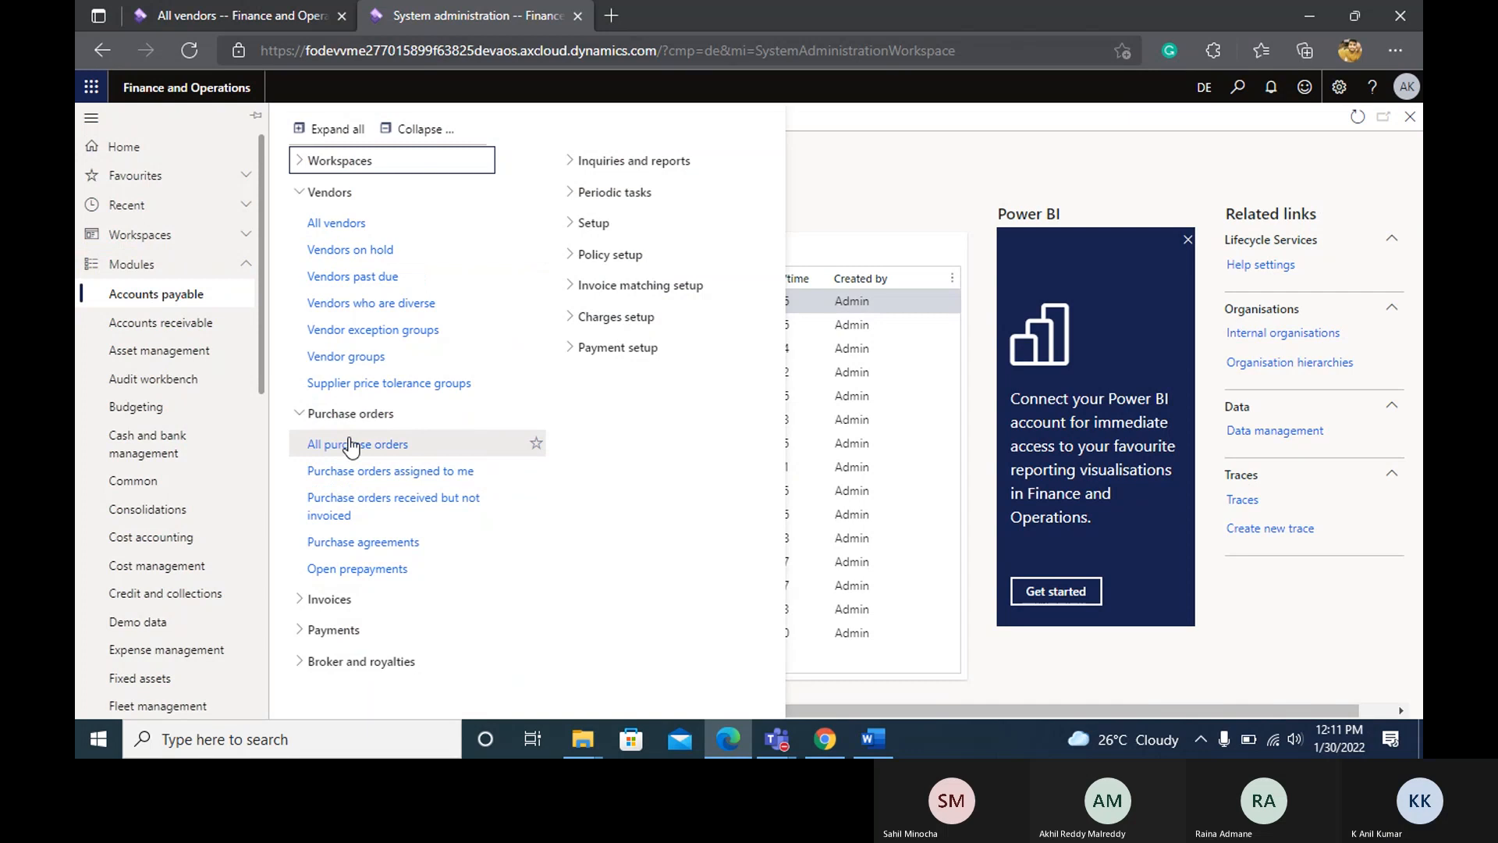
pyautogui.moveTo(343, 444); pyautogui.dragTo(349, 441)
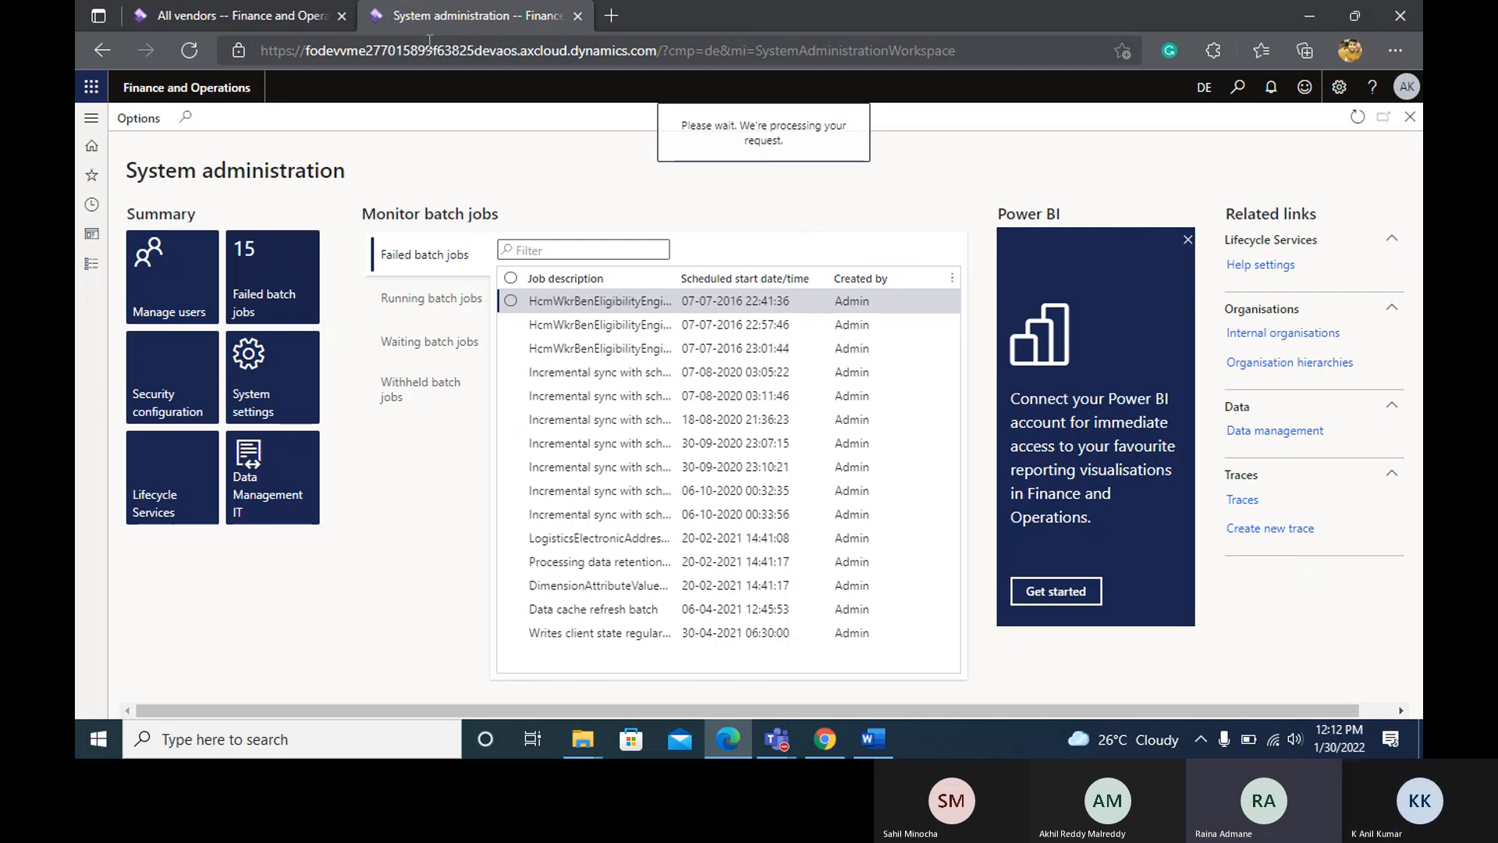
pyautogui.click(260, 16)
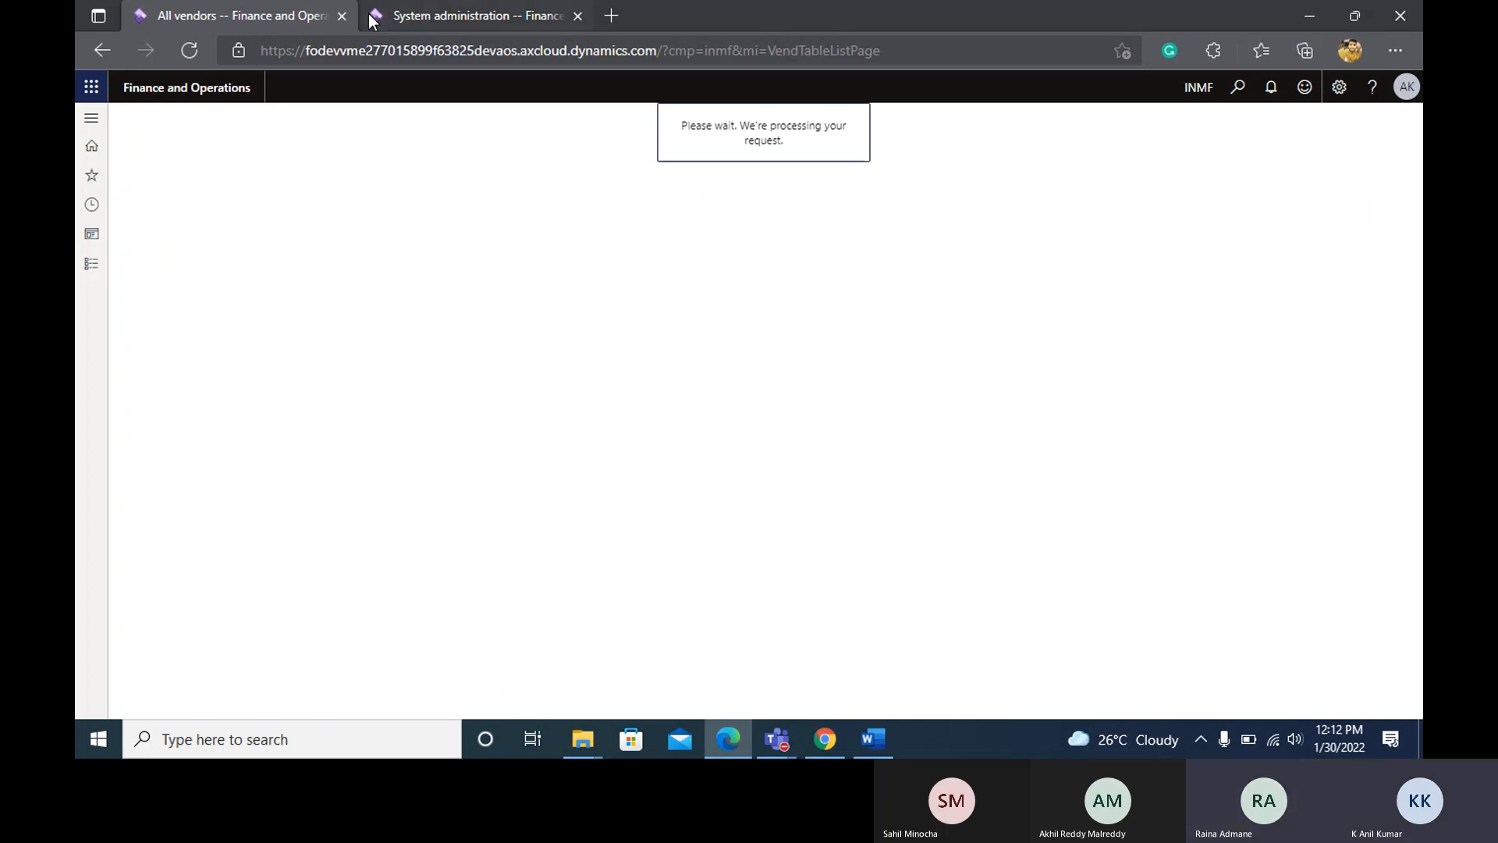
pyautogui.click(419, 15)
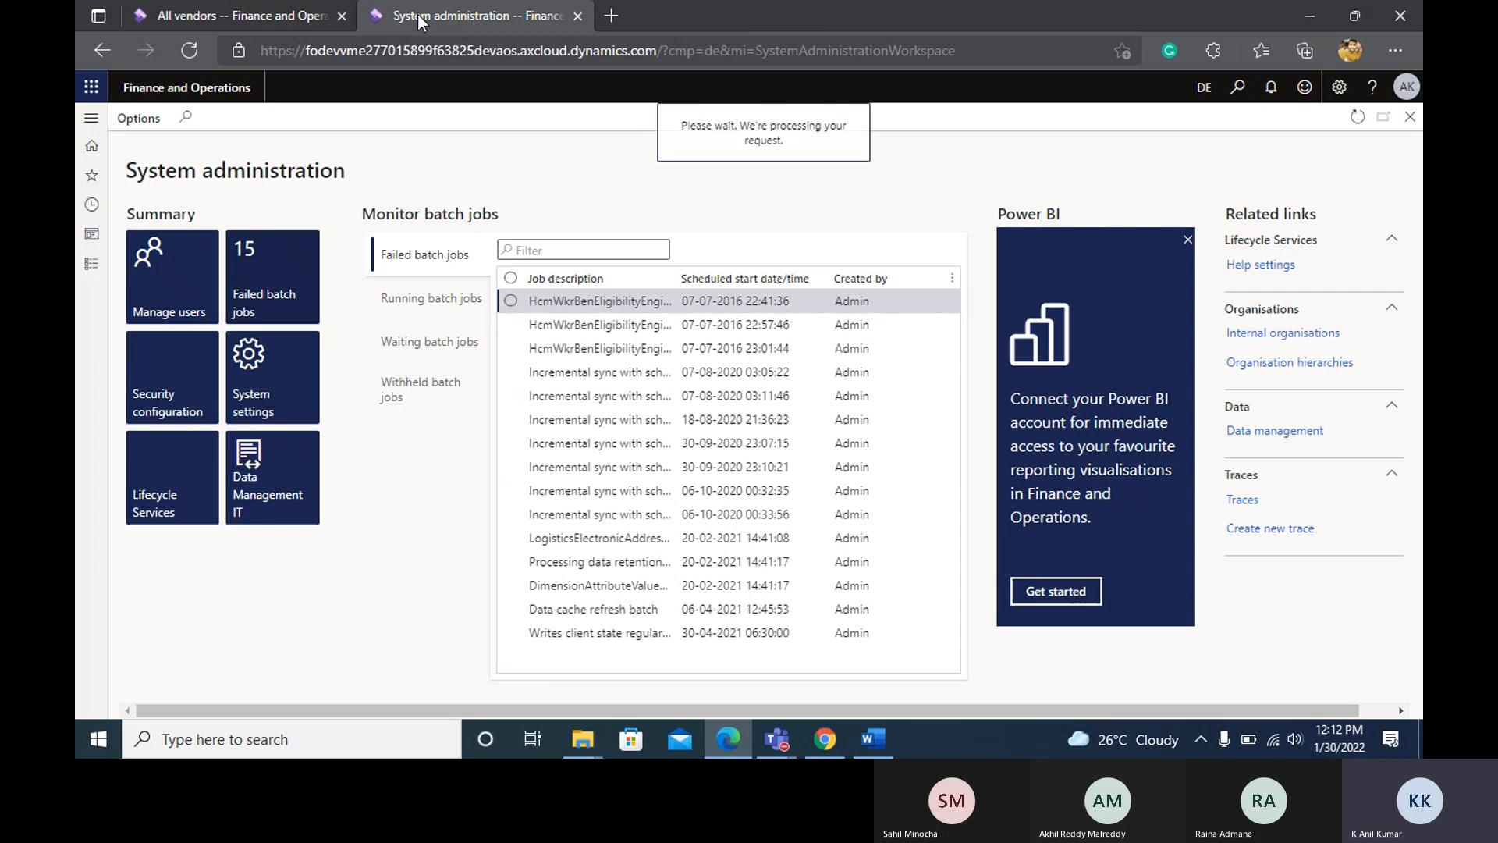
pyautogui.click(306, 14)
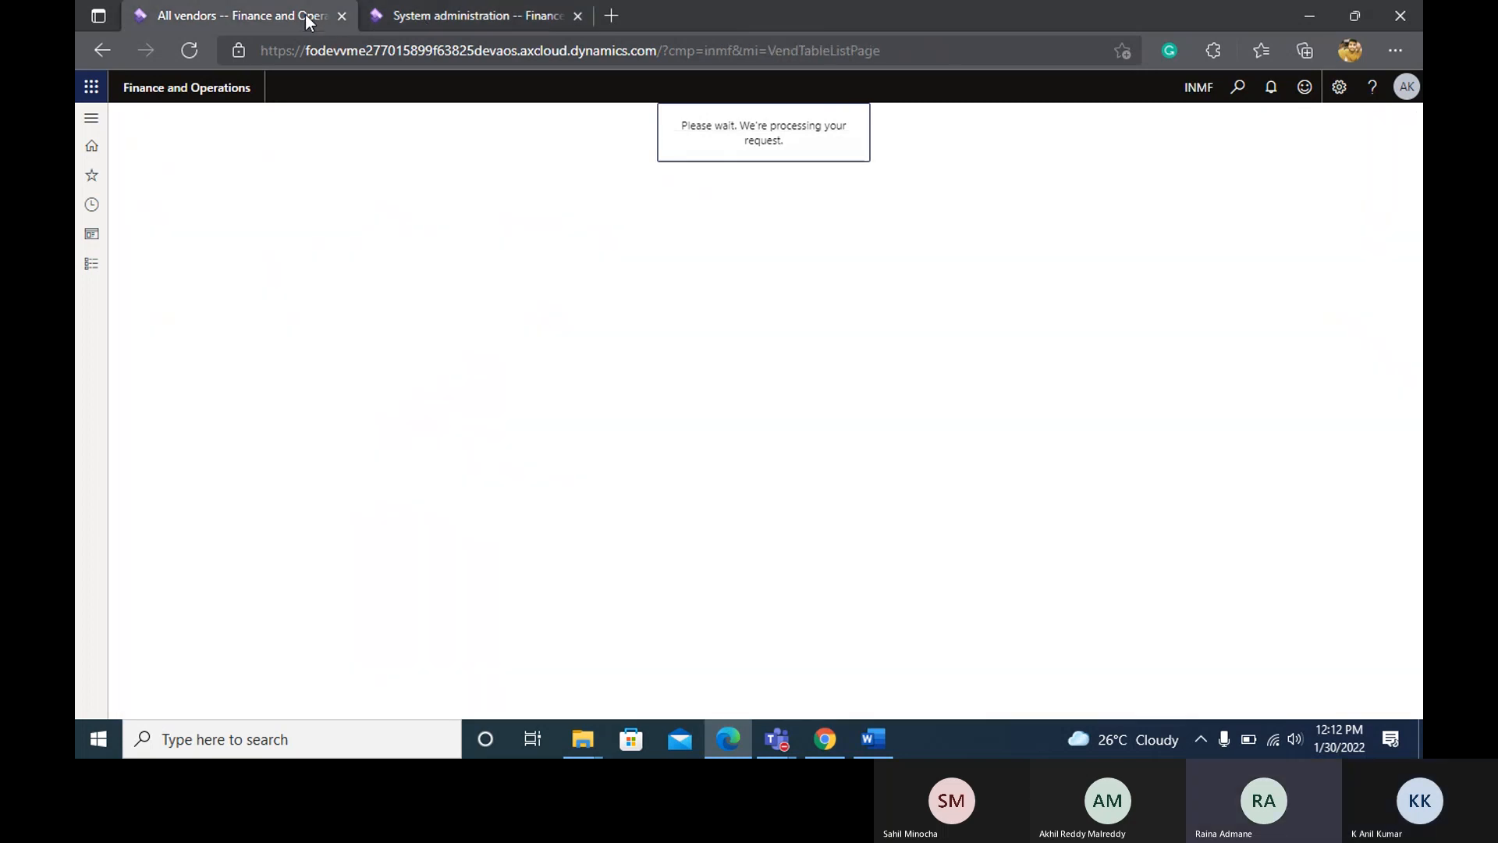
# Close the System administration browser tab and reload the All vendors page.
pyautogui.click(578, 15)
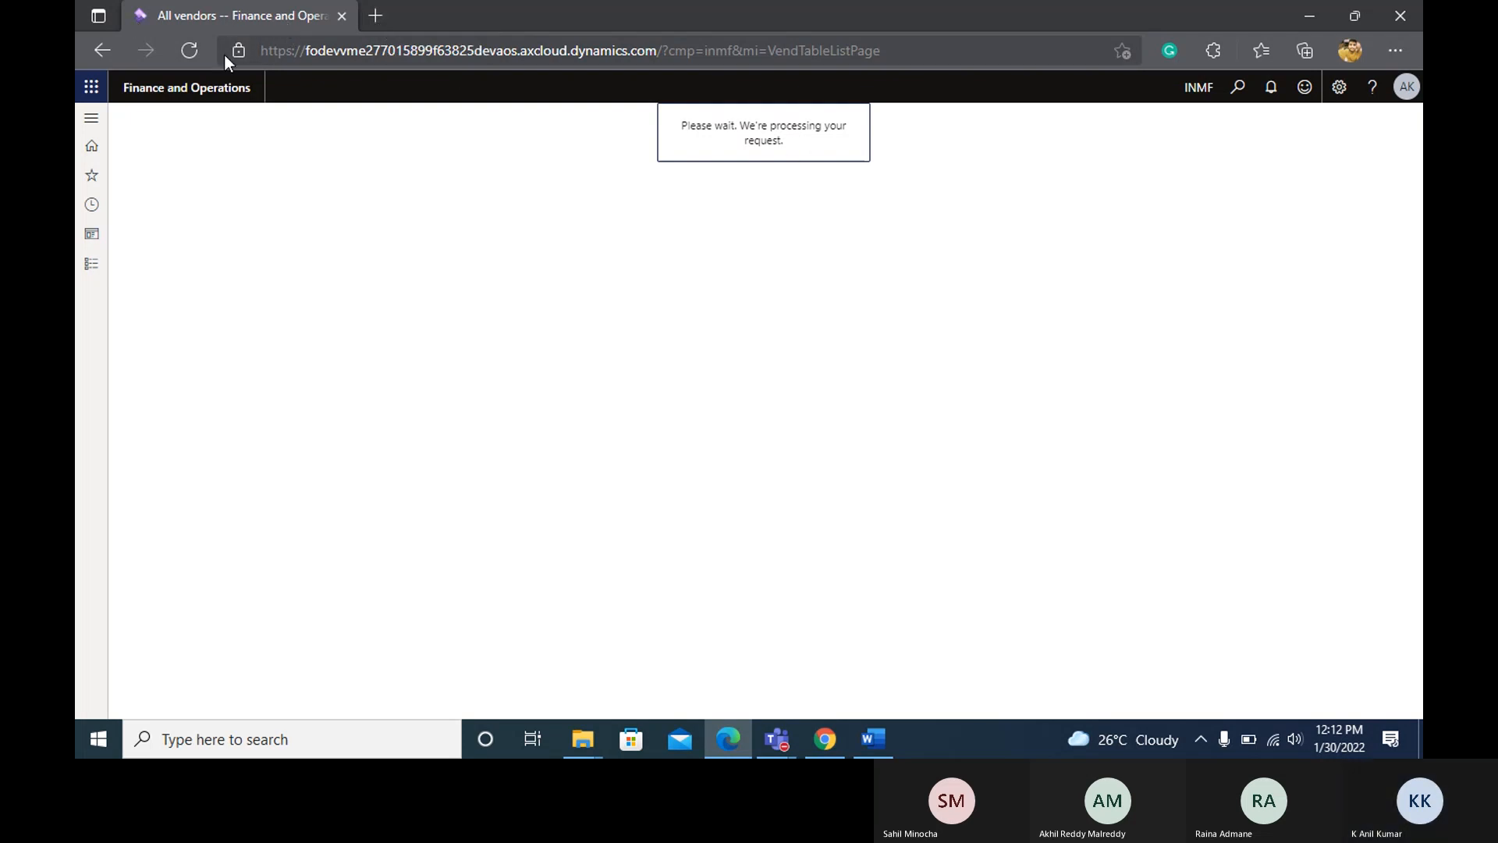
pyautogui.click(189, 51)
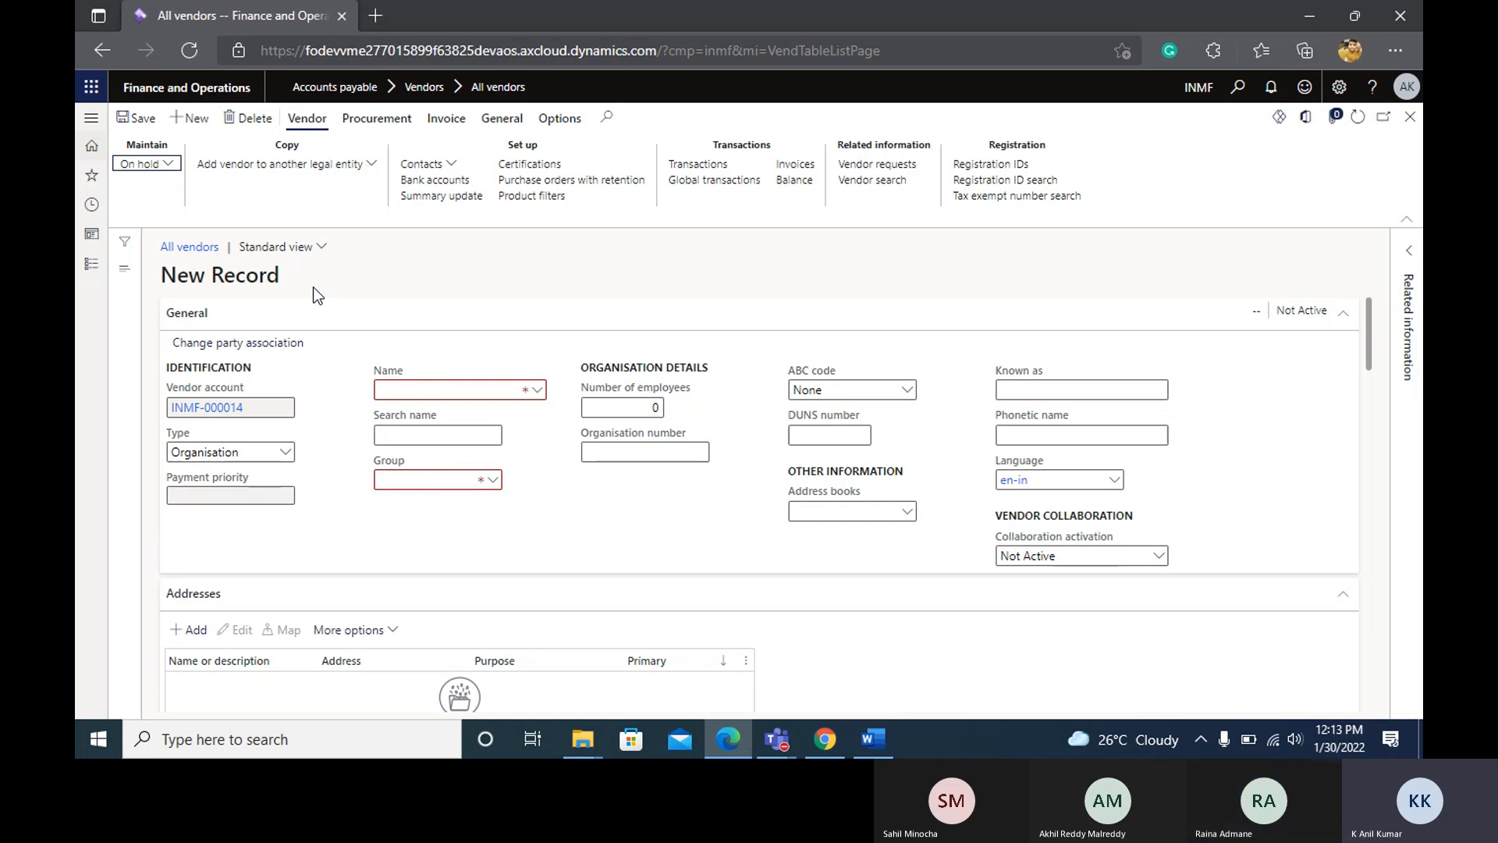
pyautogui.scroll(-1, 350, 320)
pyautogui.scroll(1, 350, 320)
# Try to leave the blank new vendor record for the list of all purchase orders, and delete that record.
pyautogui.click(91, 264)
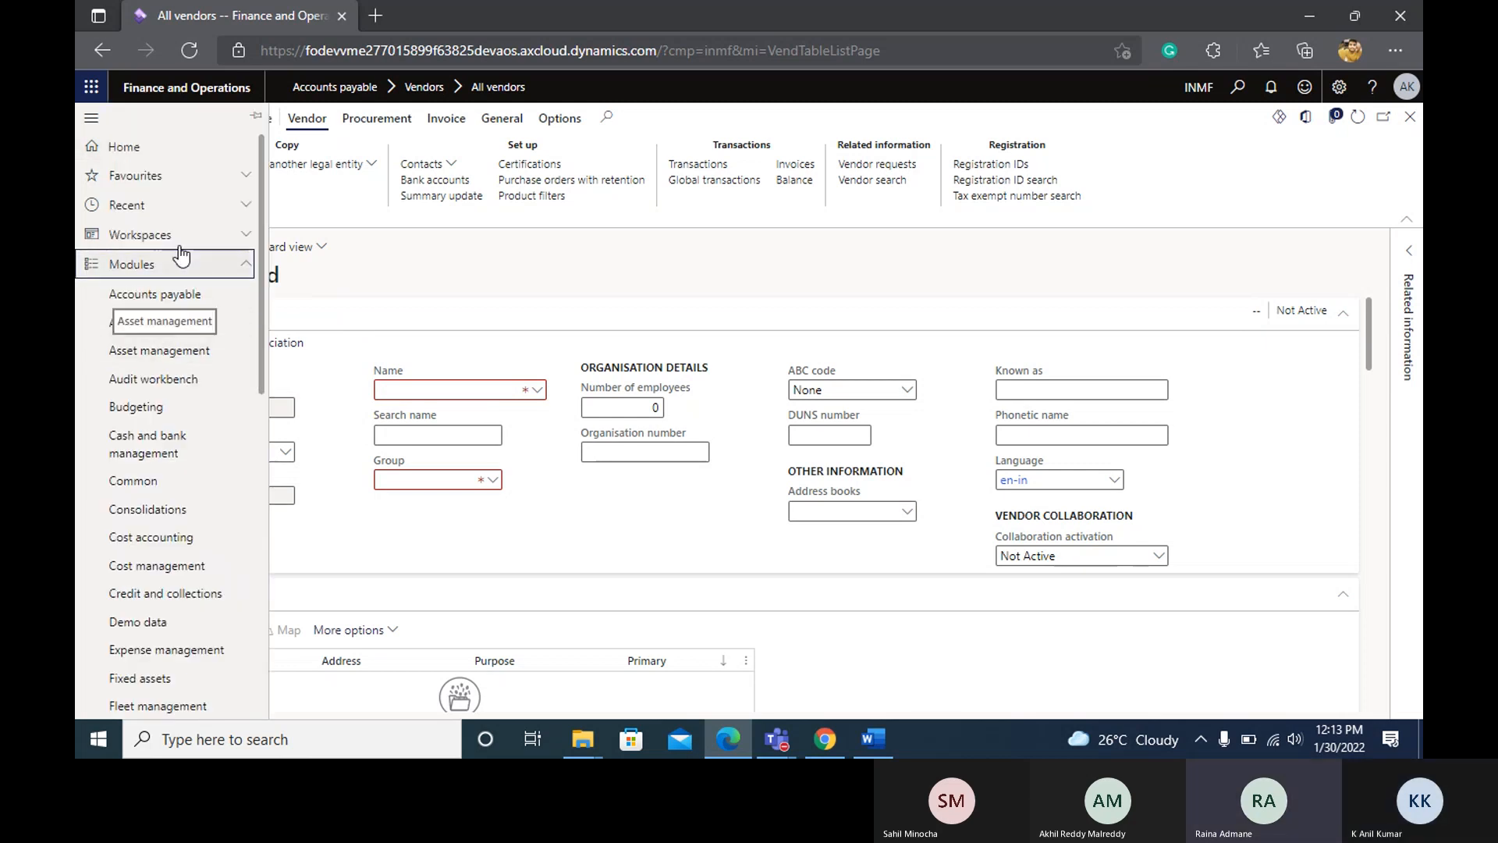
pyautogui.click(184, 303)
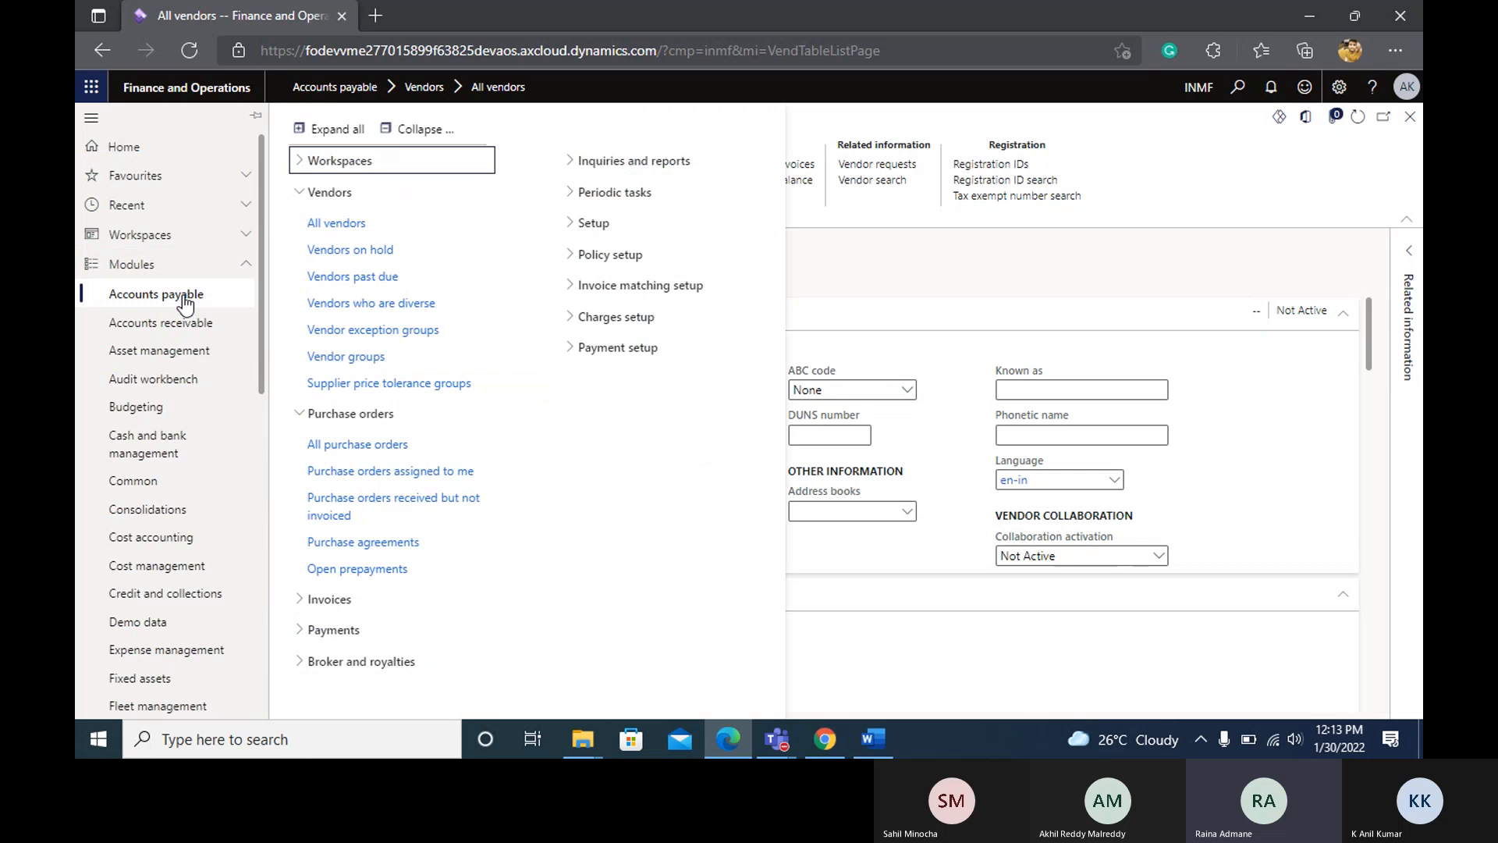
pyautogui.click(376, 447)
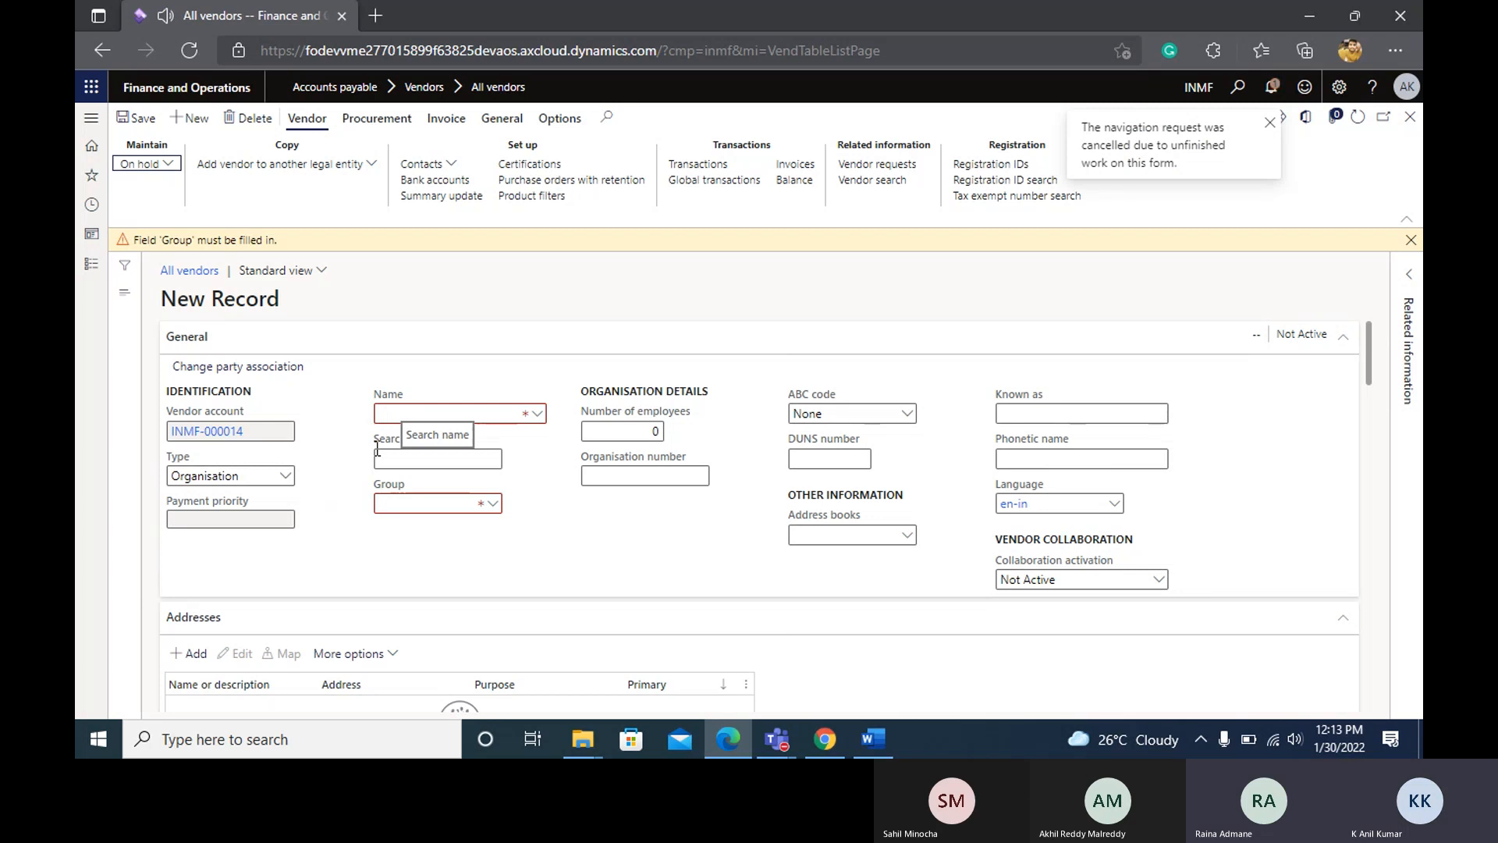
pyautogui.click(250, 124)
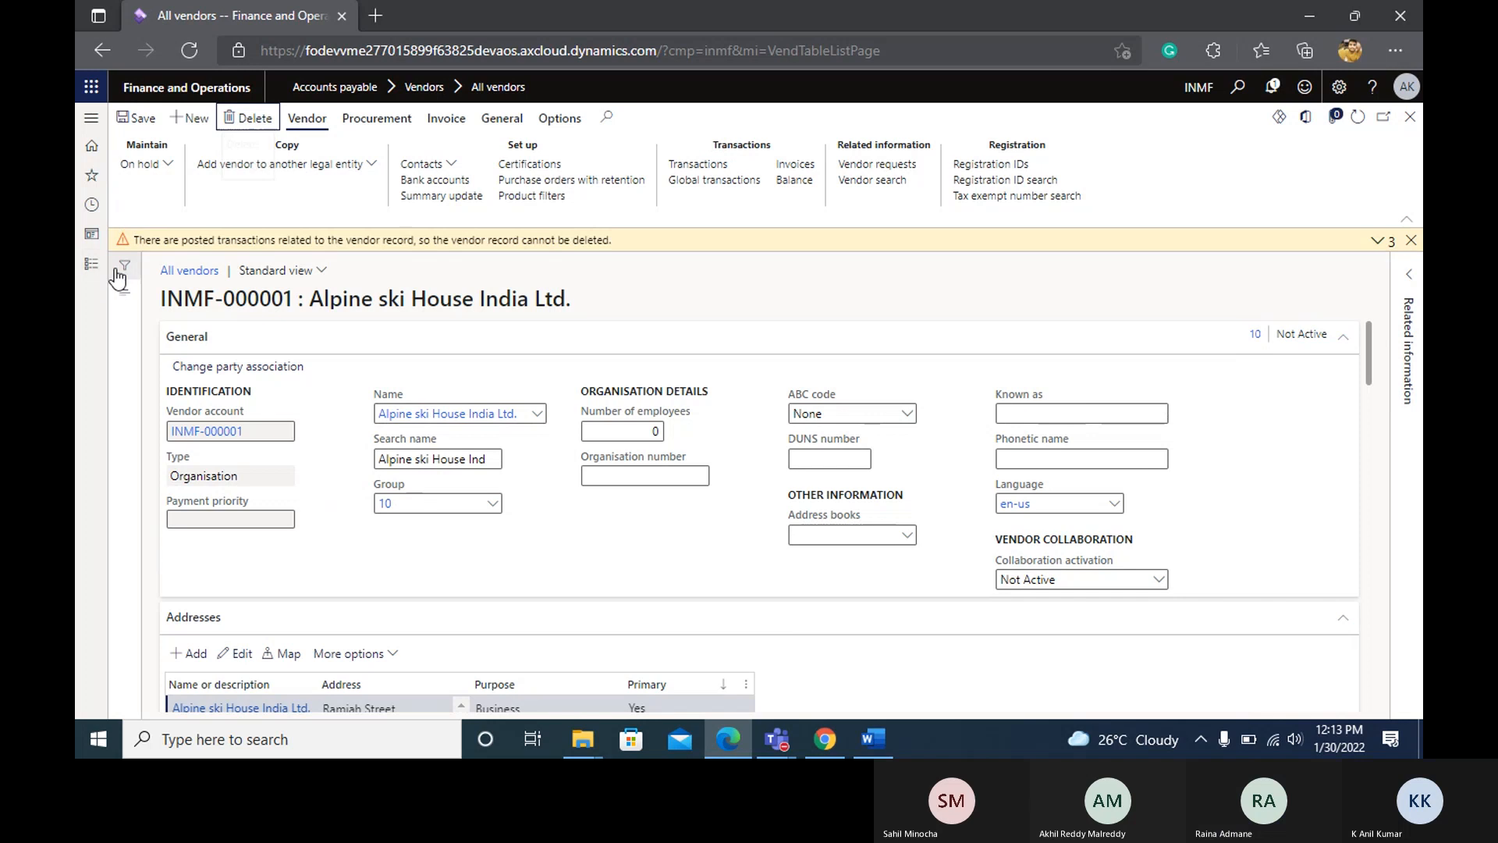
# Open the list of all purchase orders under Accounts payable and check the Wi-Fi connection while it loads.
pyautogui.click(86, 269)
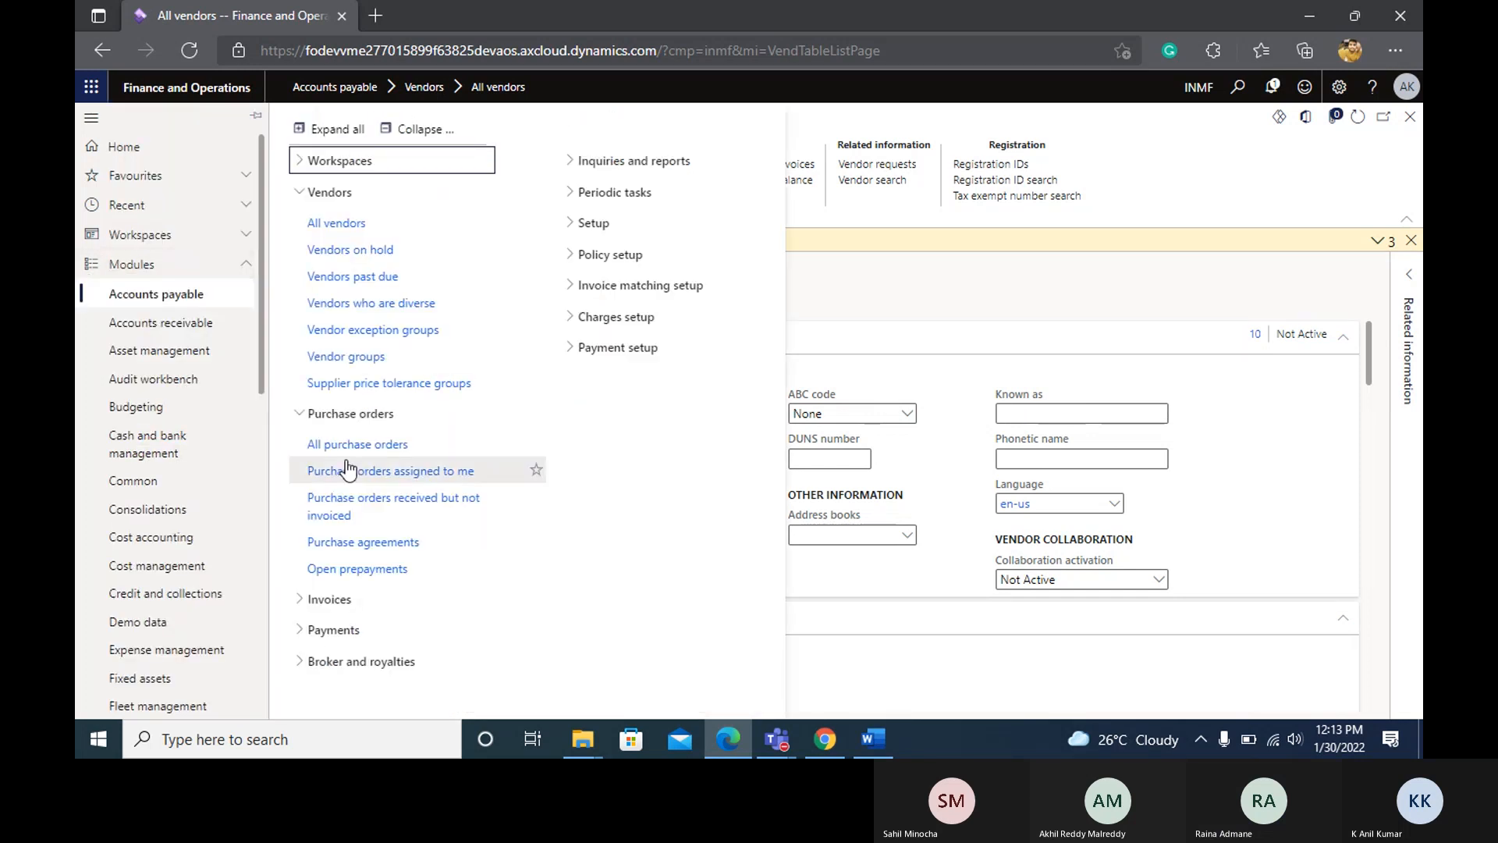
pyautogui.click(364, 451)
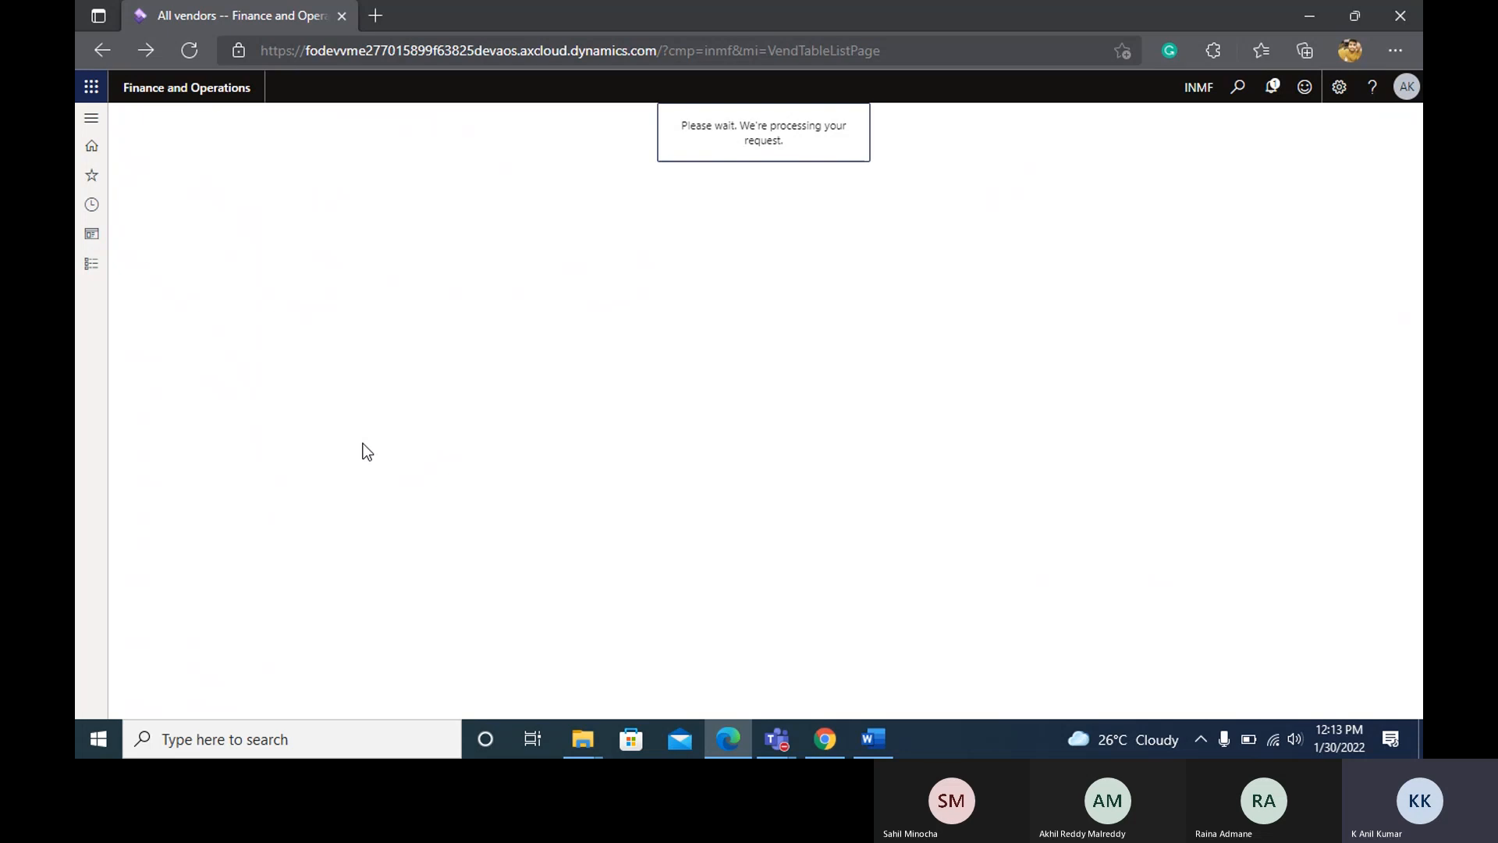
pyautogui.click(1271, 737)
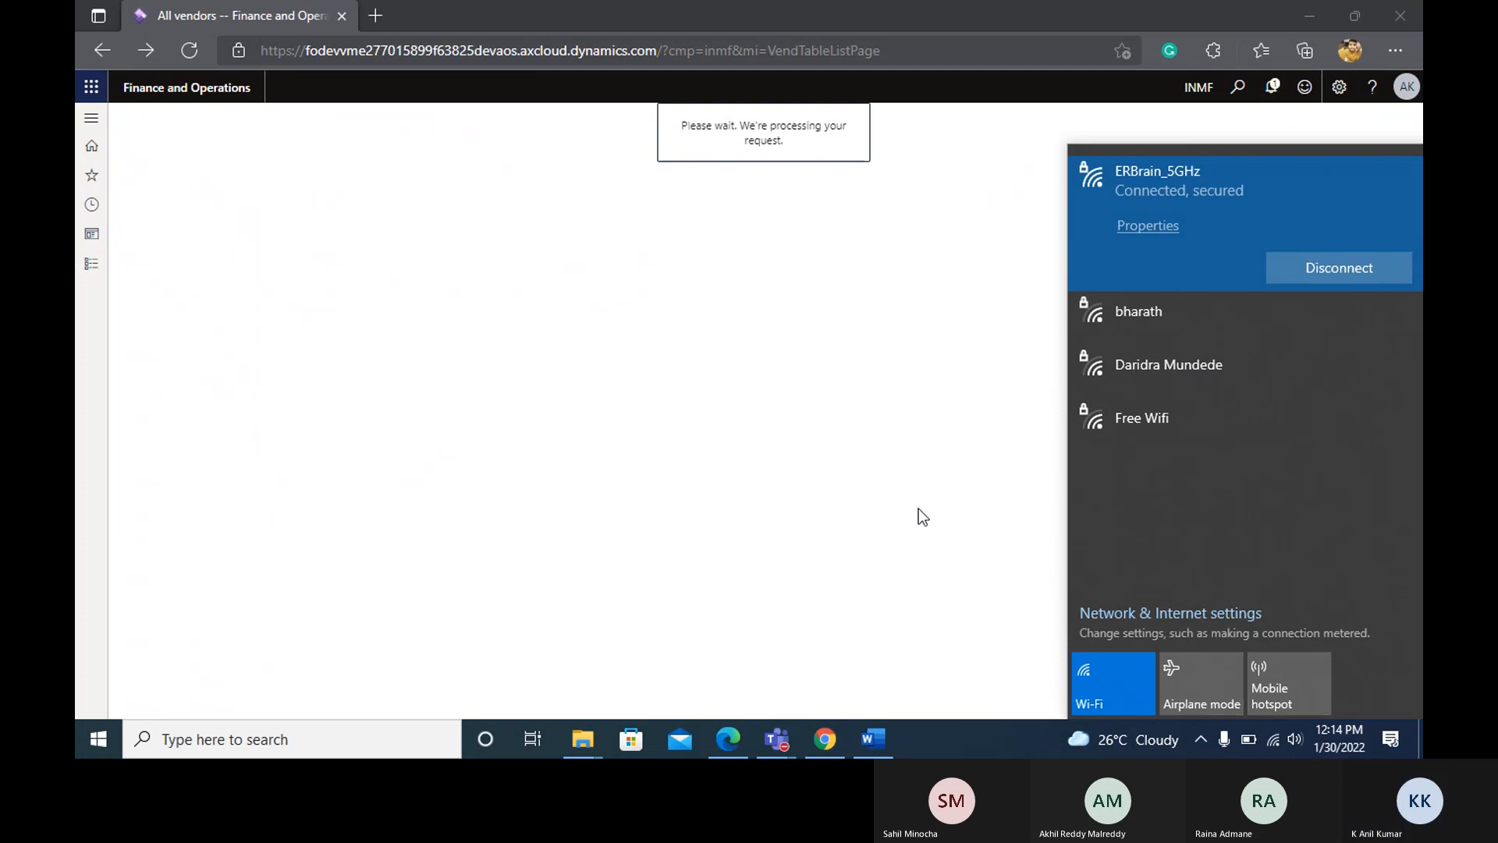
pyautogui.click(897, 507)
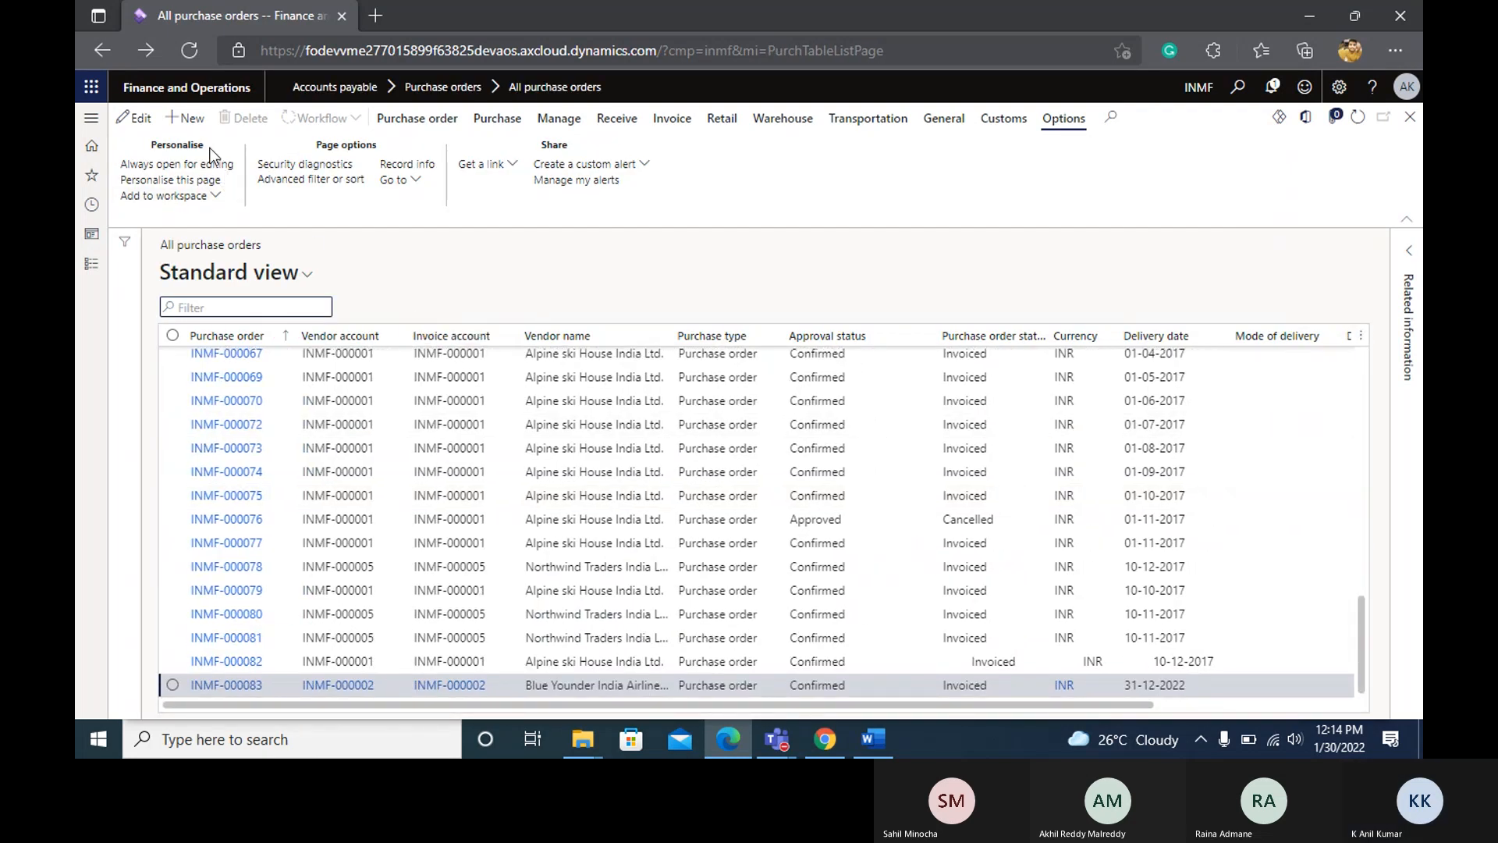
# Try to create a purchase order with Litware India as the vendor account, and cancel the order.
pyautogui.click(193, 121)
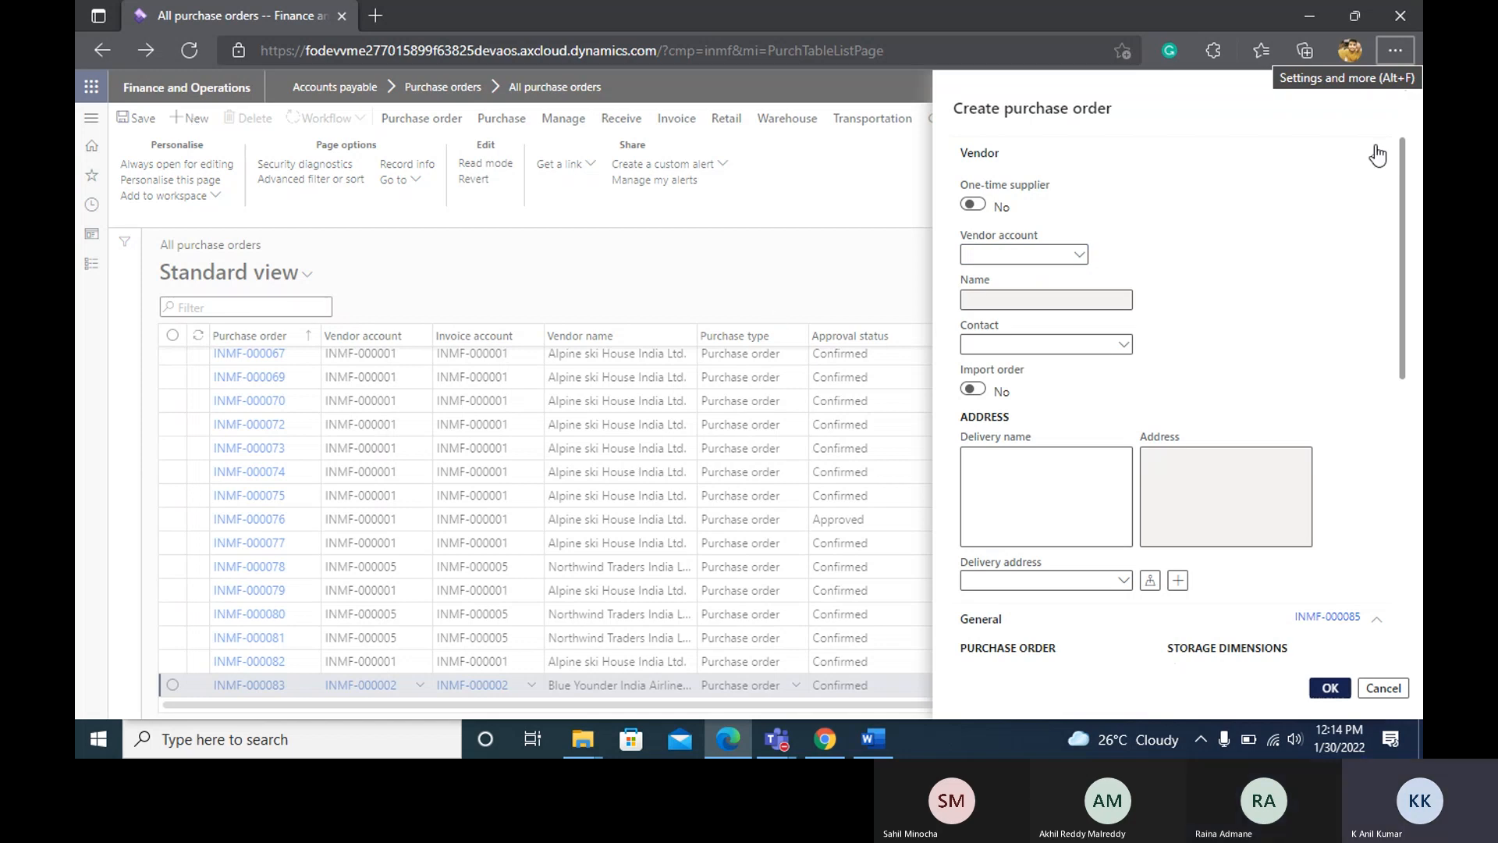
pyautogui.click(1079, 257)
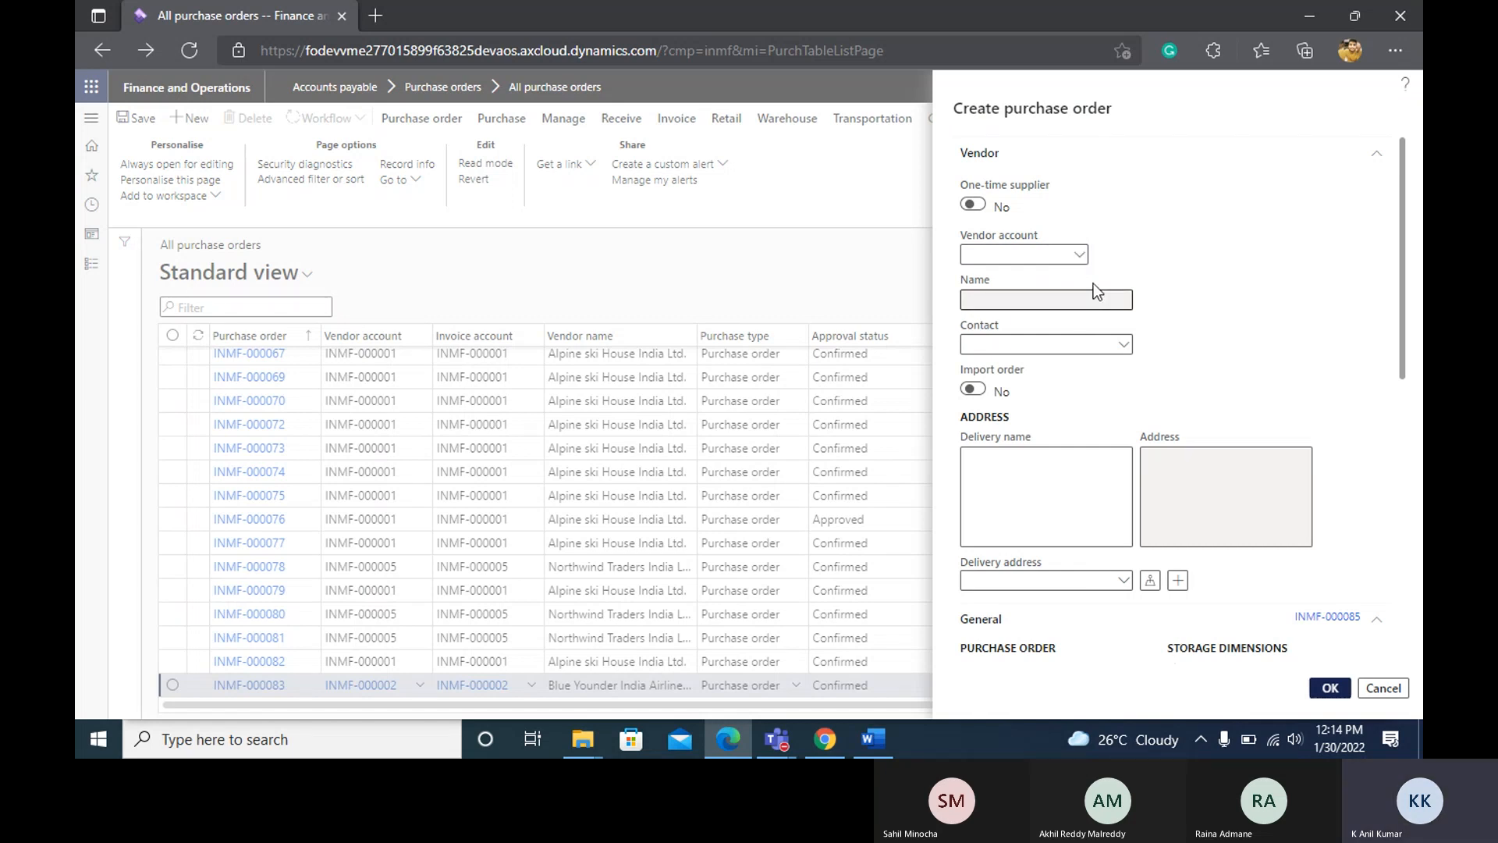
pyautogui.click(1080, 254)
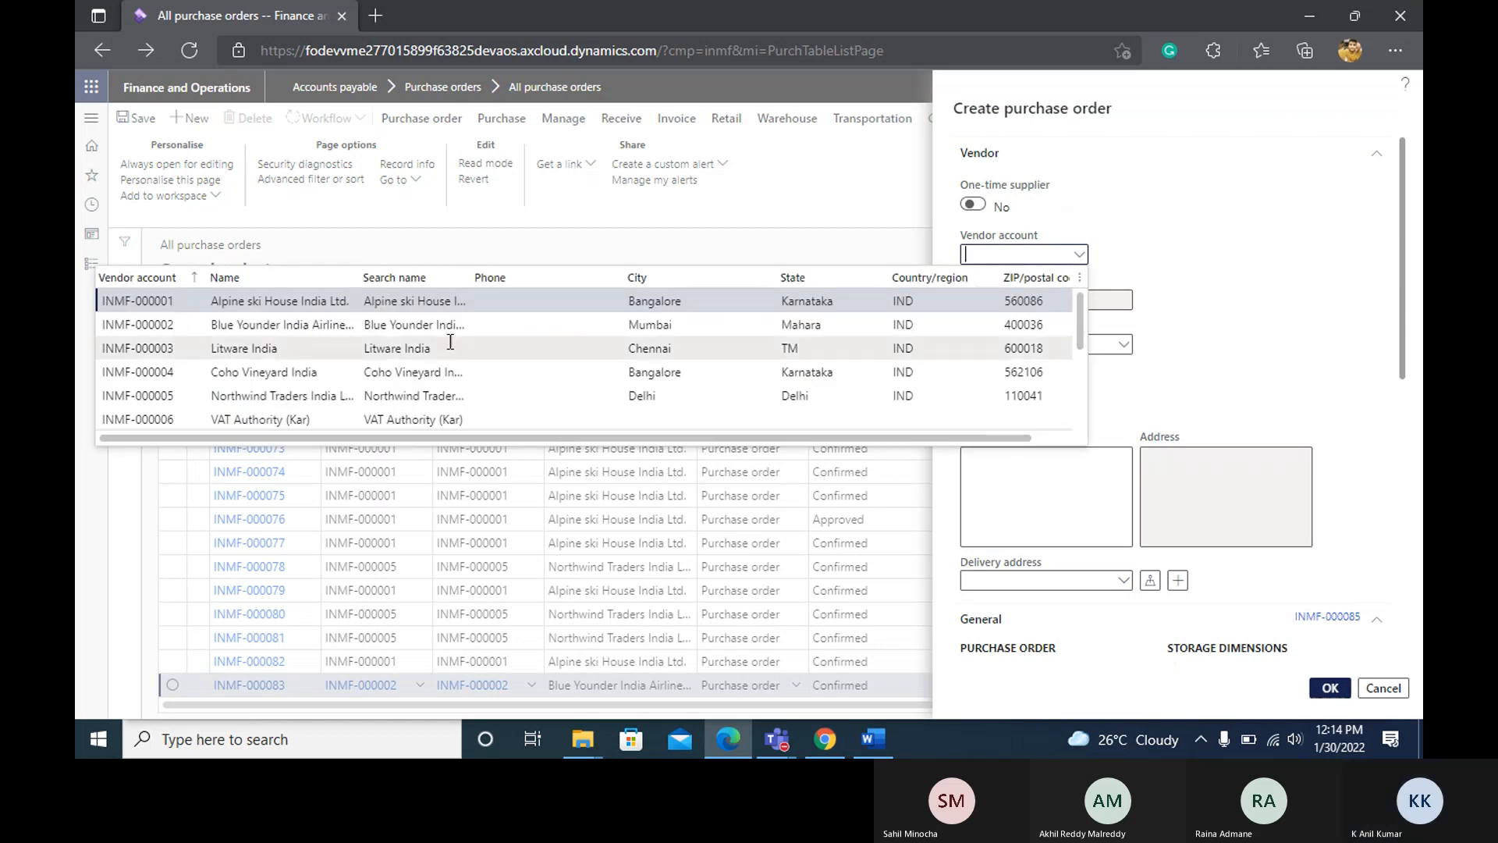
pyautogui.click(139, 341)
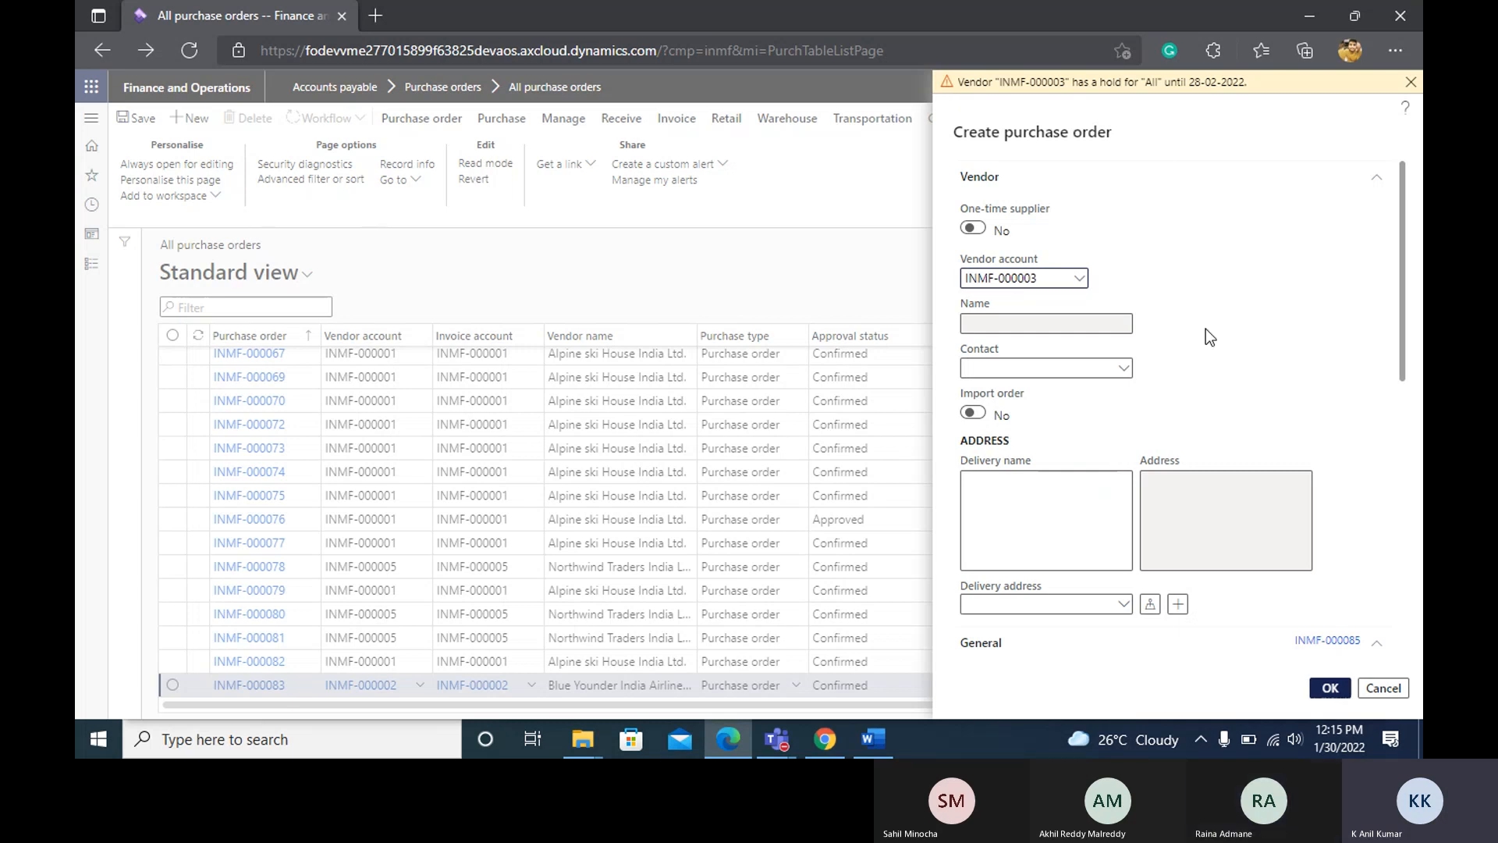
pyautogui.click(1382, 690)
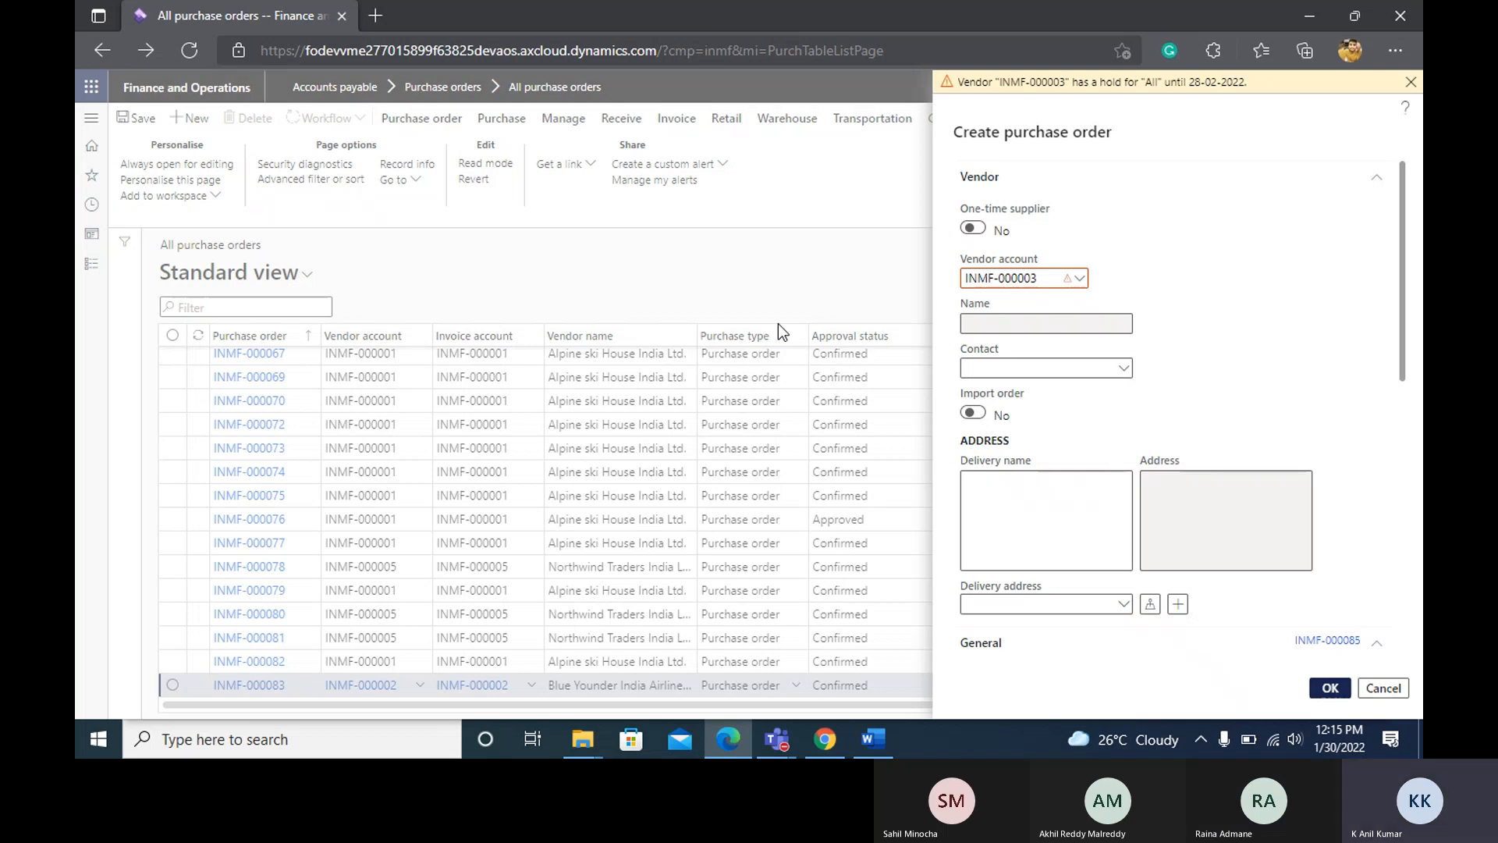